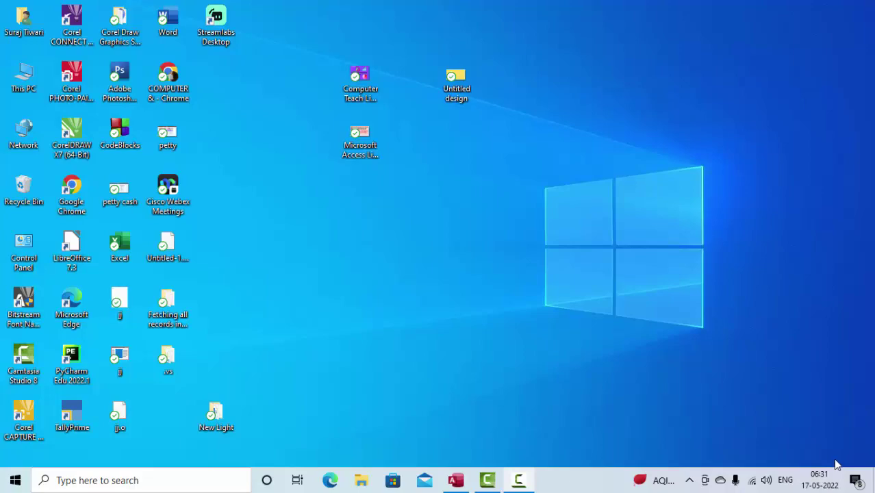
Refresh the desktop repeatedly from its context menu.
right_click(590, 90)
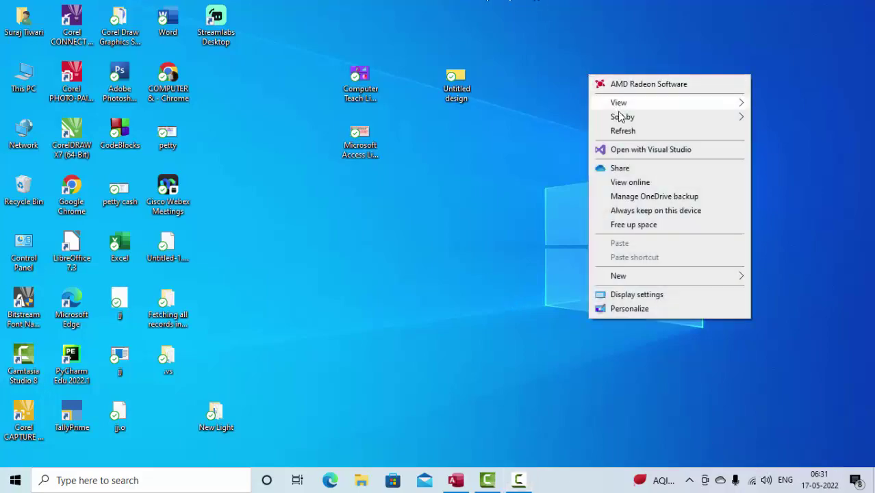
left_click(617, 129)
right_click(601, 93)
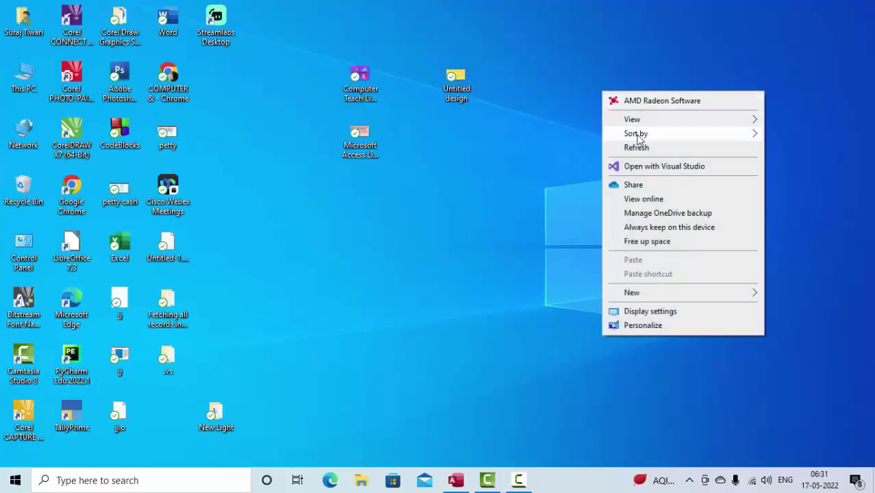
left_click(633, 146)
right_click(618, 100)
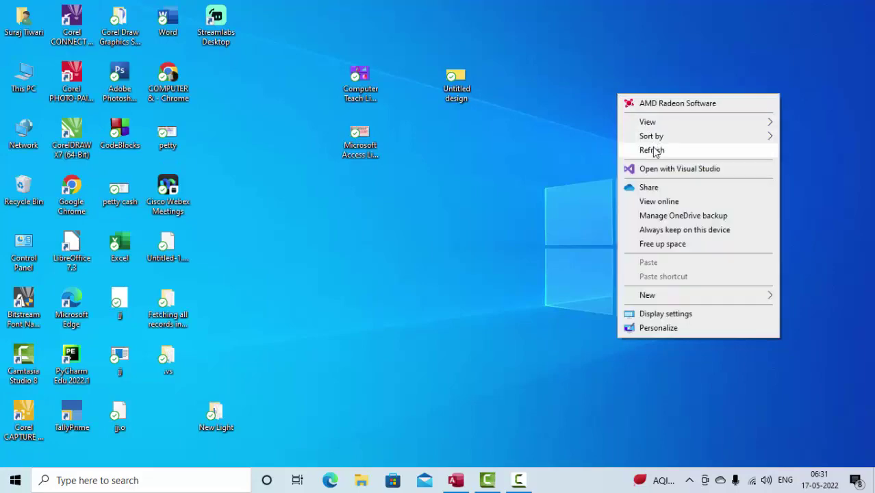
left_click(648, 150)
right_click(614, 69)
left_click(648, 126)
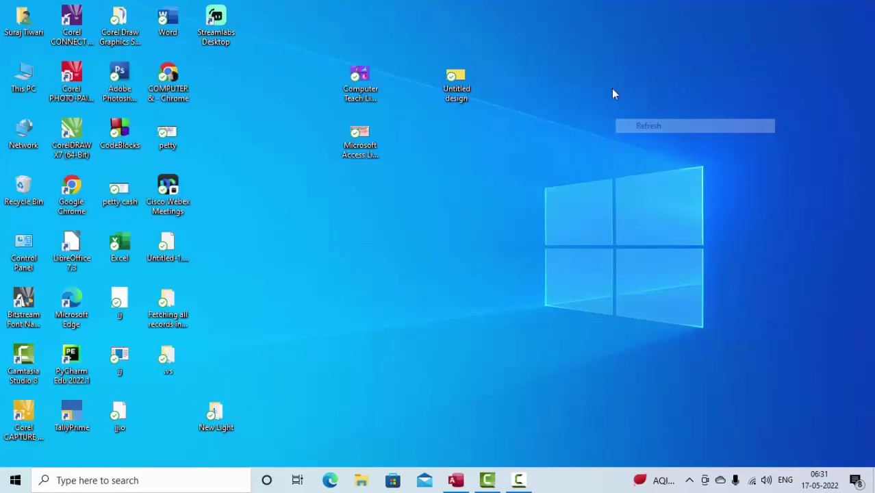
right_click(610, 88)
left_click(644, 145)
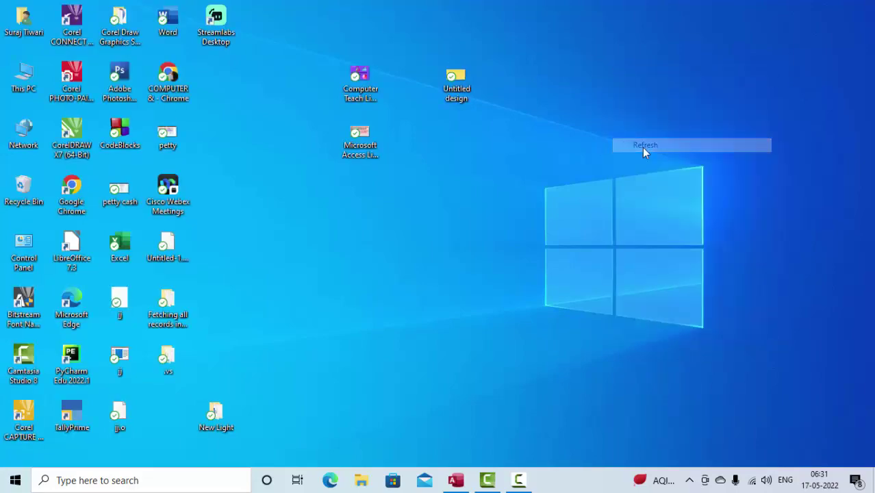
right_click(592, 90)
left_click(633, 146)
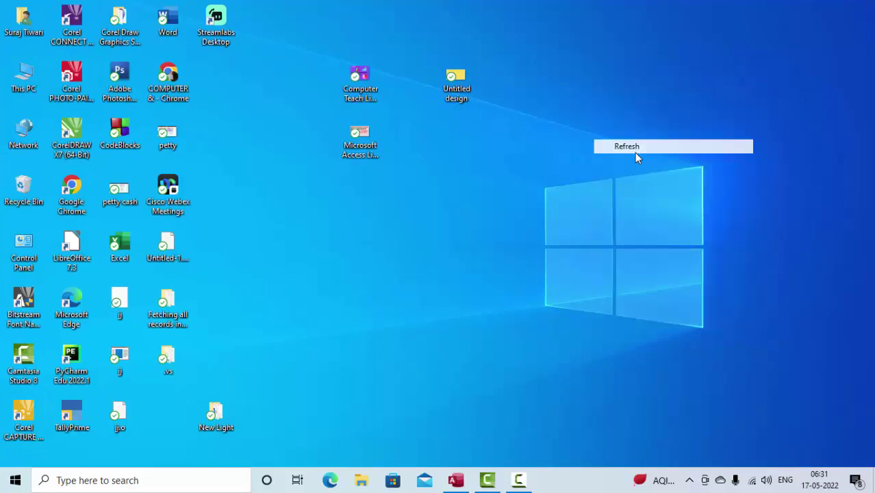
right_click(595, 82)
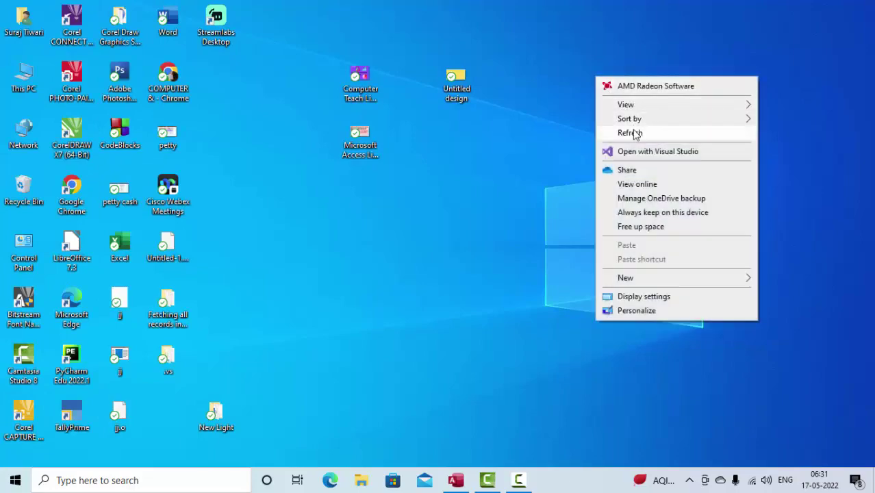
left_click(633, 132)
right_click(621, 98)
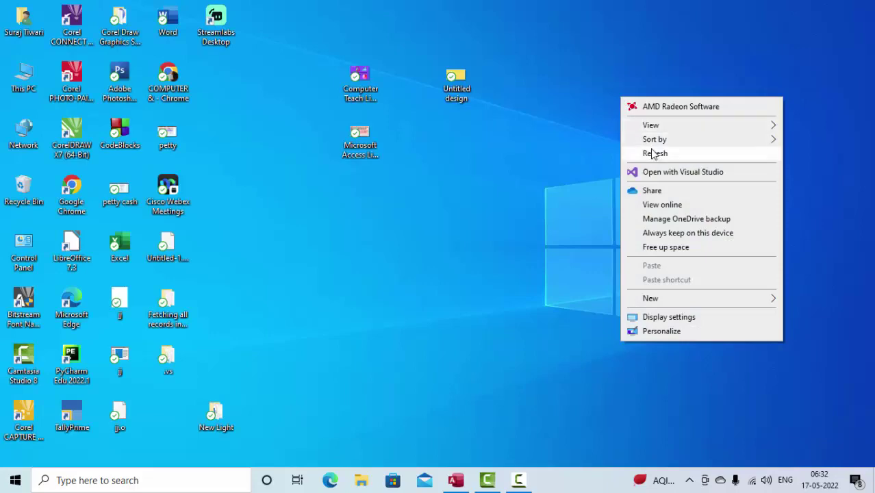
left_click(653, 154)
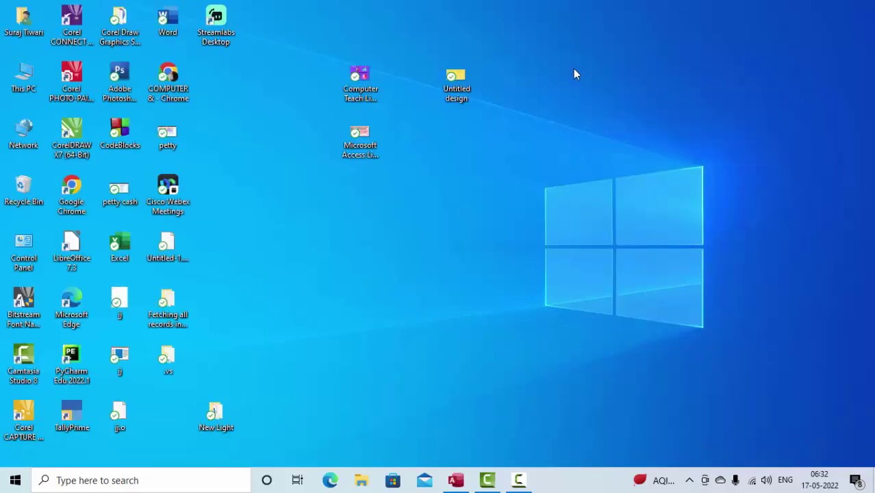
right_click(573, 68)
left_click(611, 127)
right_click(579, 86)
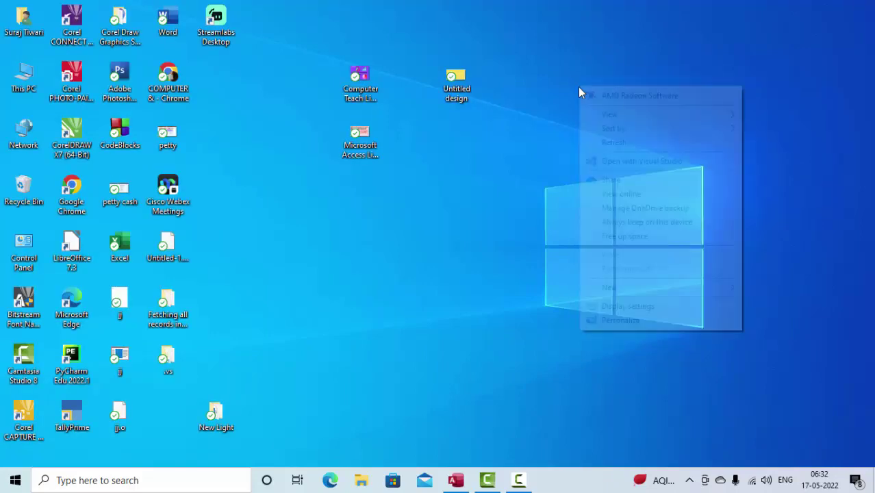
left_click(614, 143)
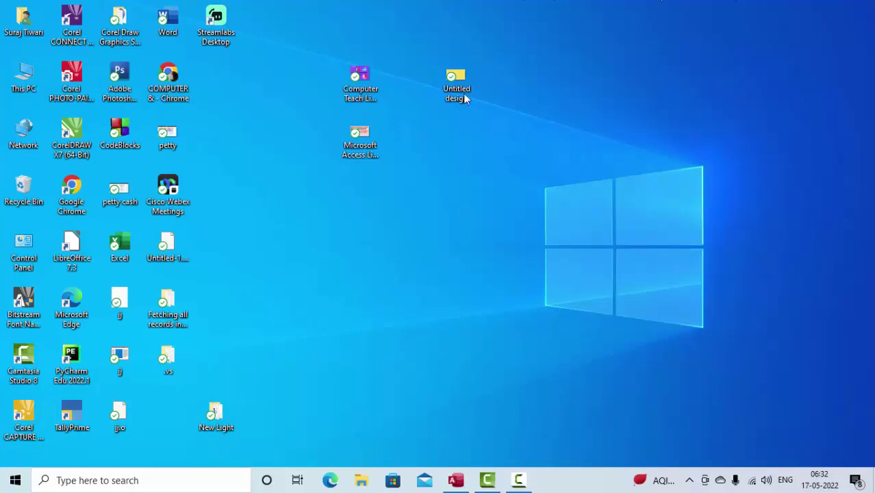
In Table1's design, rename the ID field to Registration number with Short Text type.
left_click(463, 475)
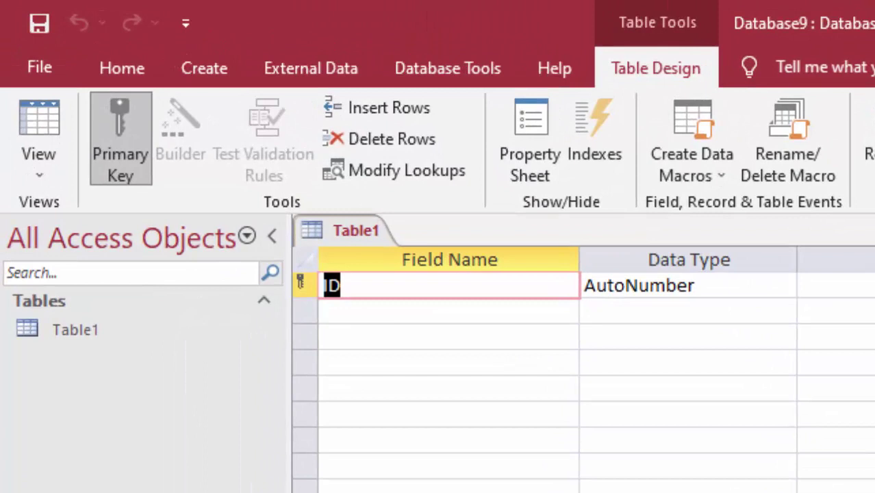
key("BackSpace")
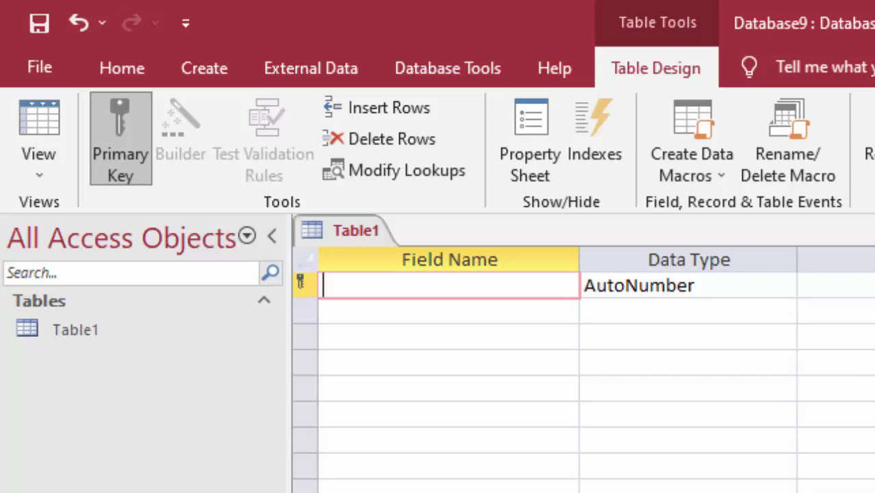
type("R")
type("egis")
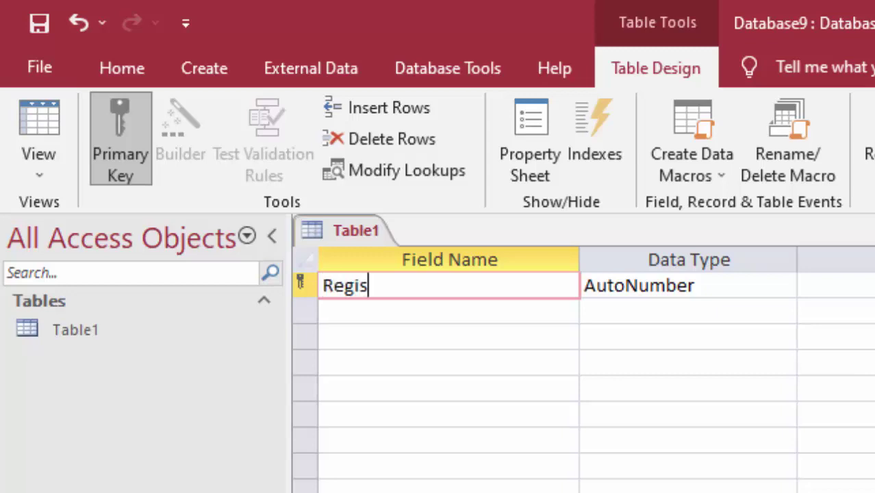
type("tratio")
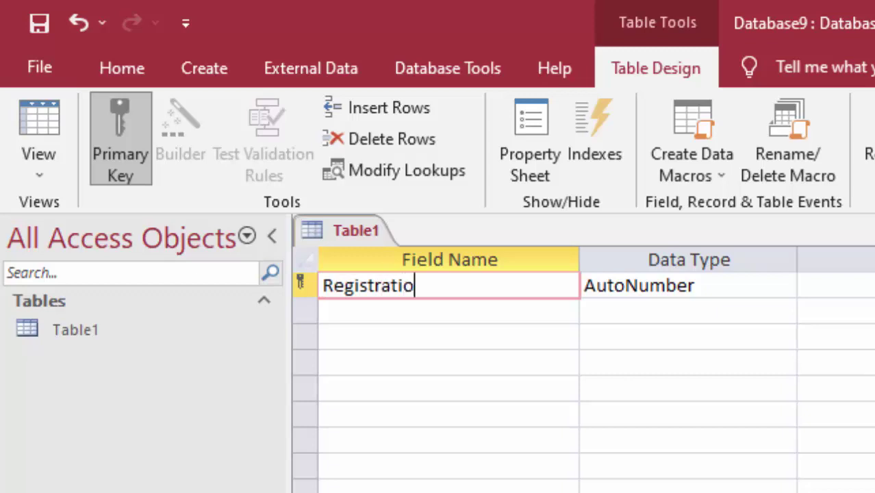
type("n number")
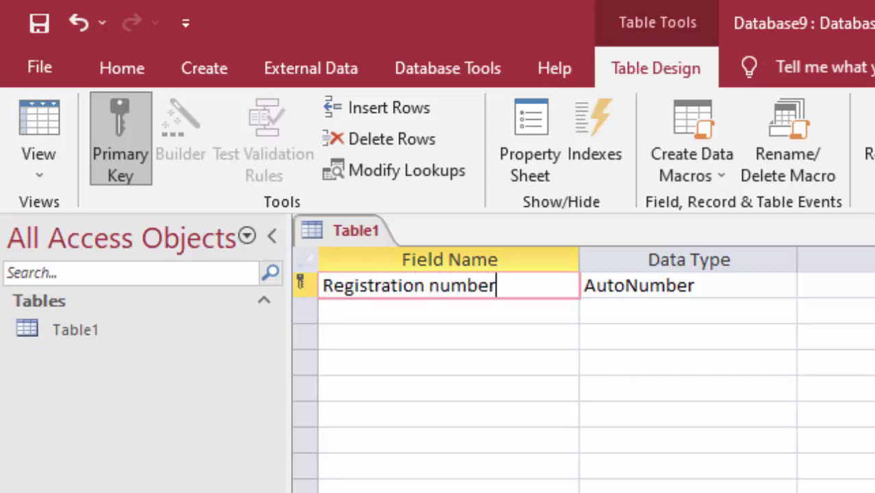
key("Tab")
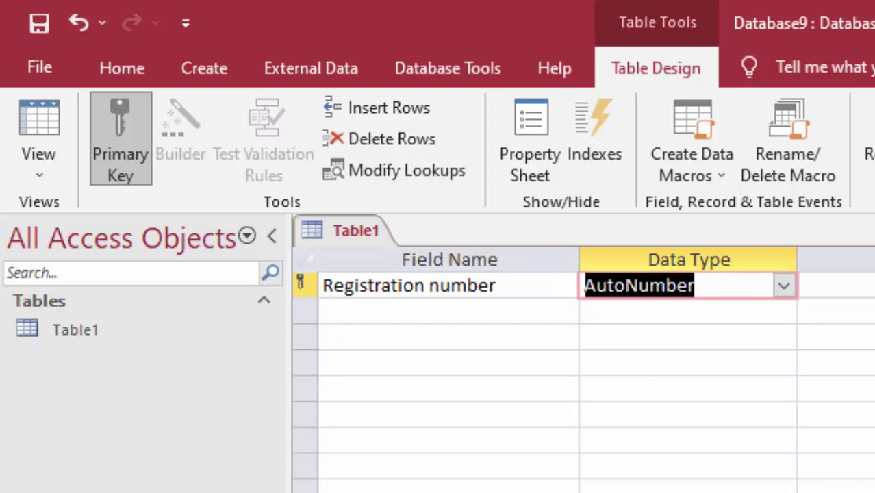
left_click(784, 286)
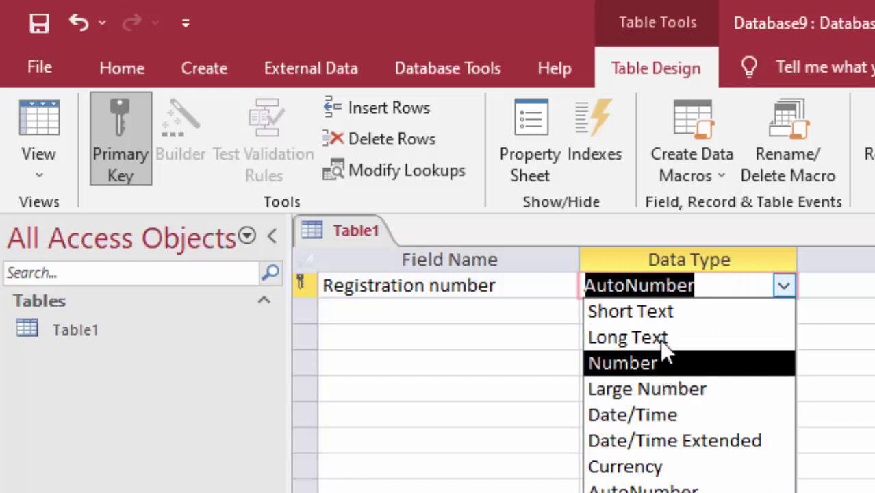
left_click(655, 311)
Add a second field named Name of Student and bring up its data type list.
left_click(383, 301)
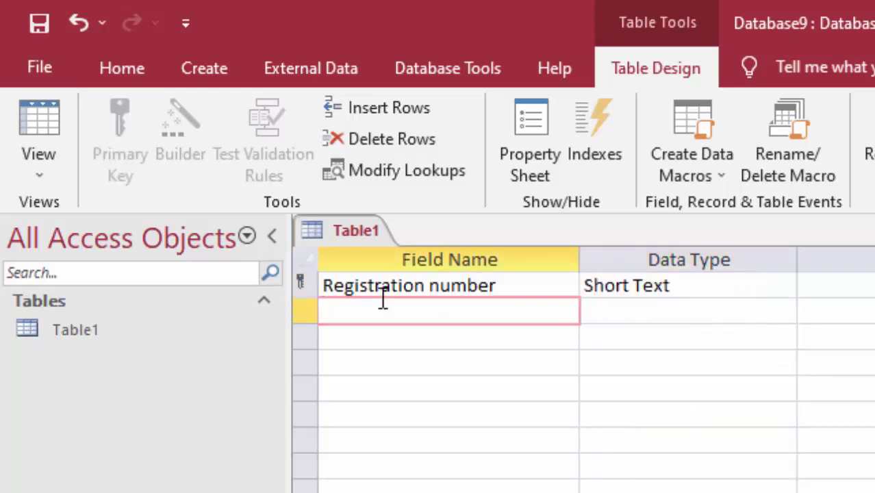
type("Na")
type("me o")
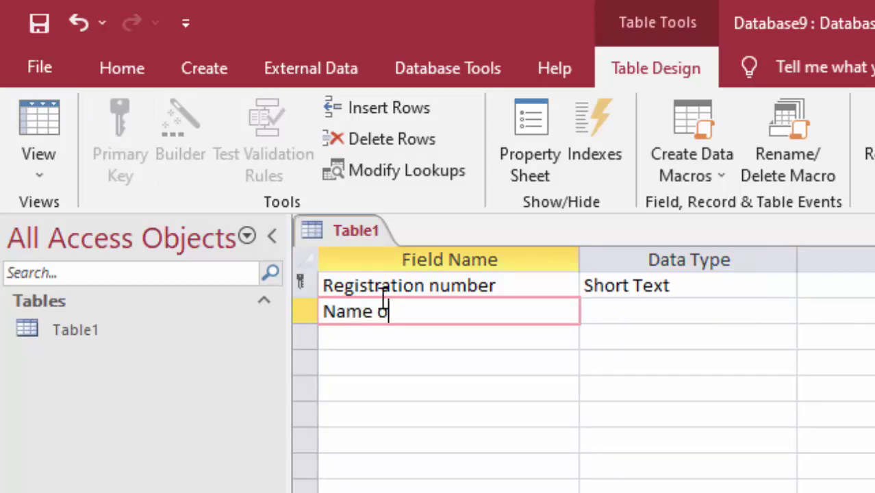
type("f St")
type("udent")
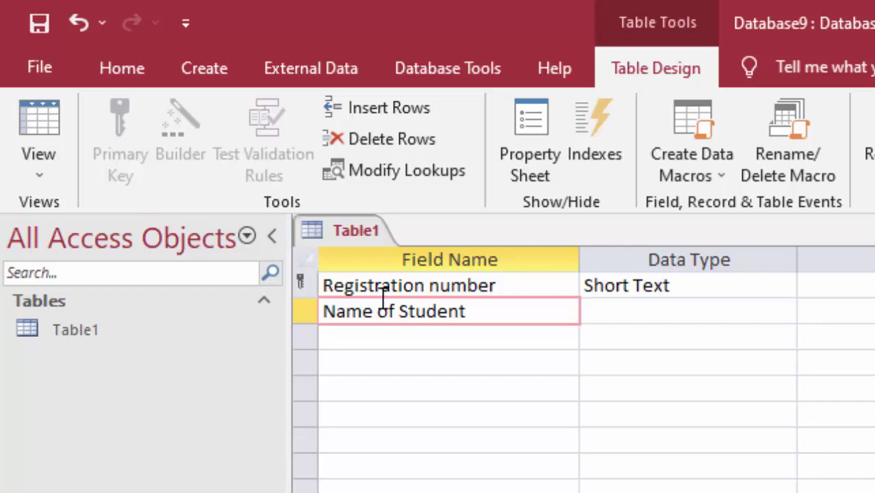
left_click(740, 307)
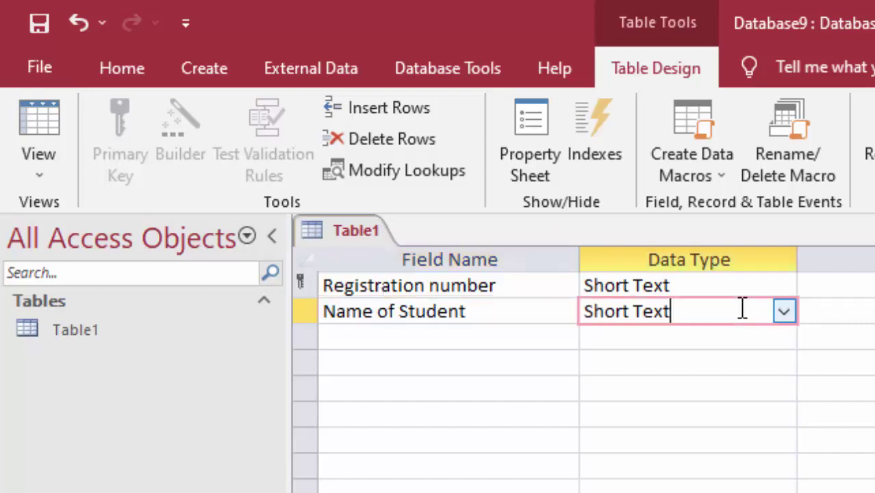
left_click(784, 313)
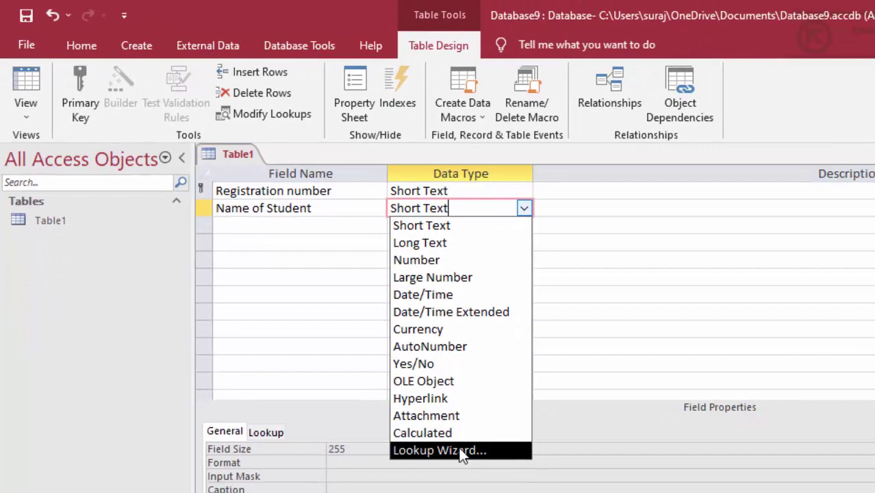
Run the Lookup Wizard for Name of Student with two typed-in student names as values.
left_click(462, 451)
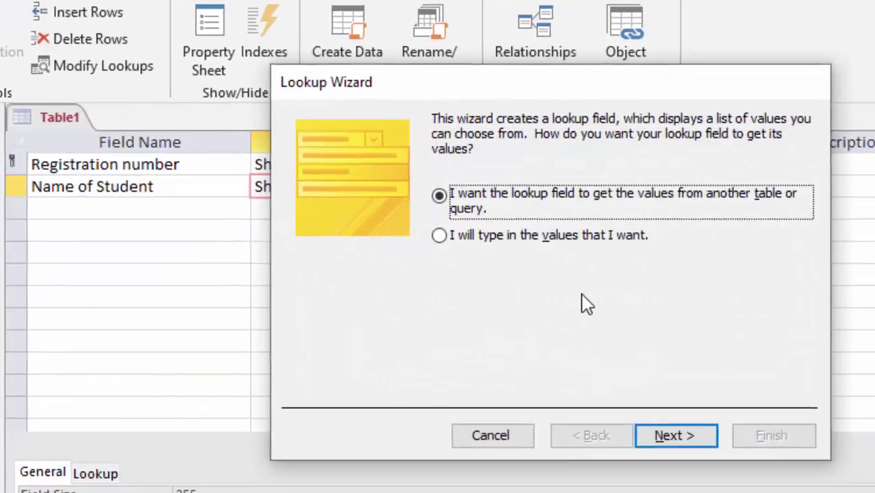
left_click(560, 244)
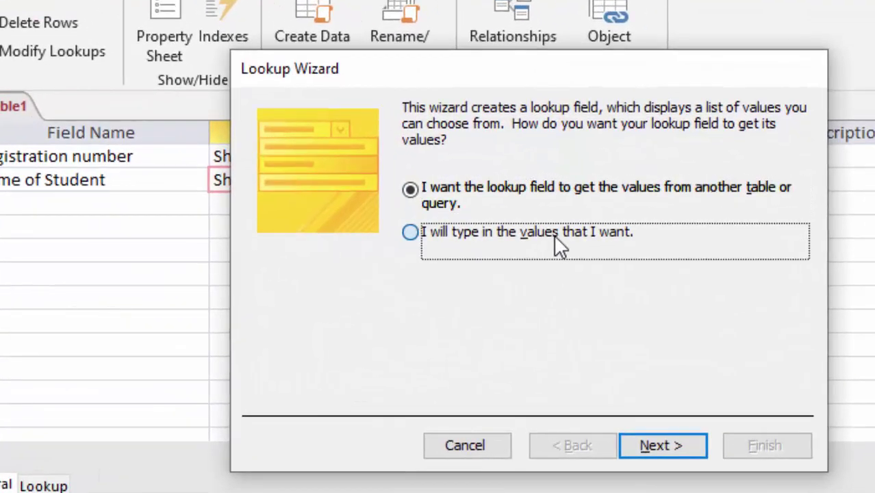
left_click(657, 443)
left_click(340, 258)
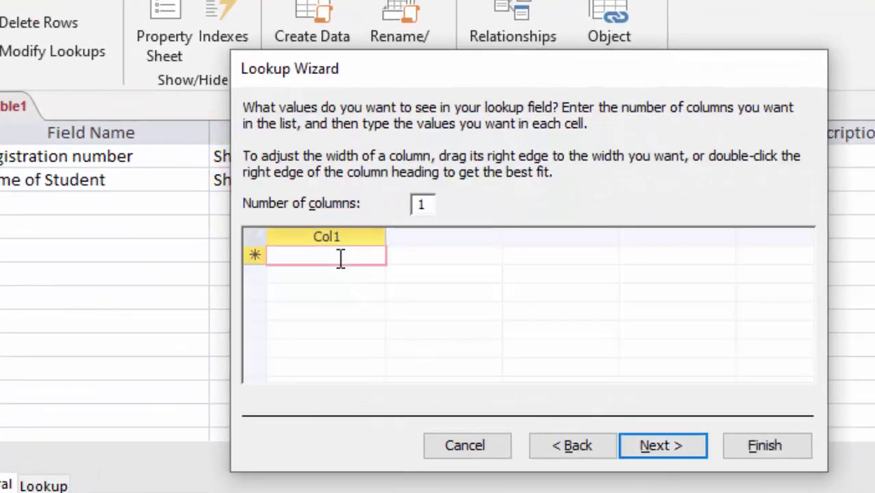
type("Ram")
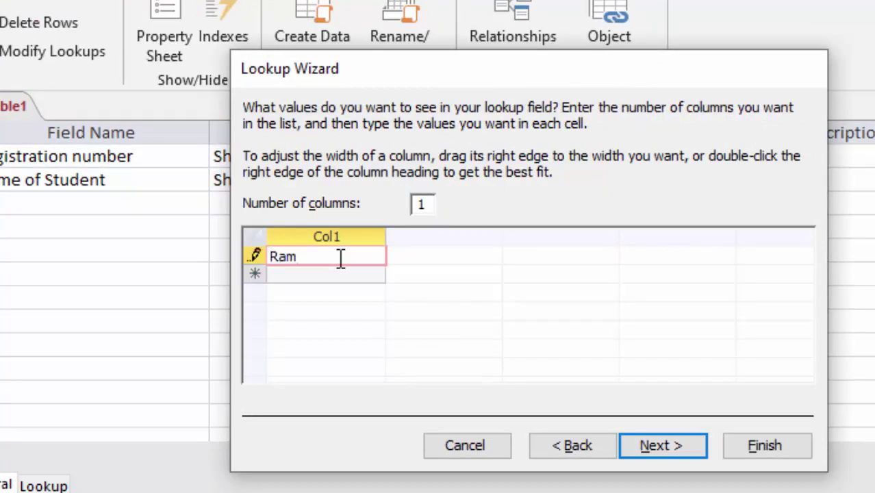
key("Return")
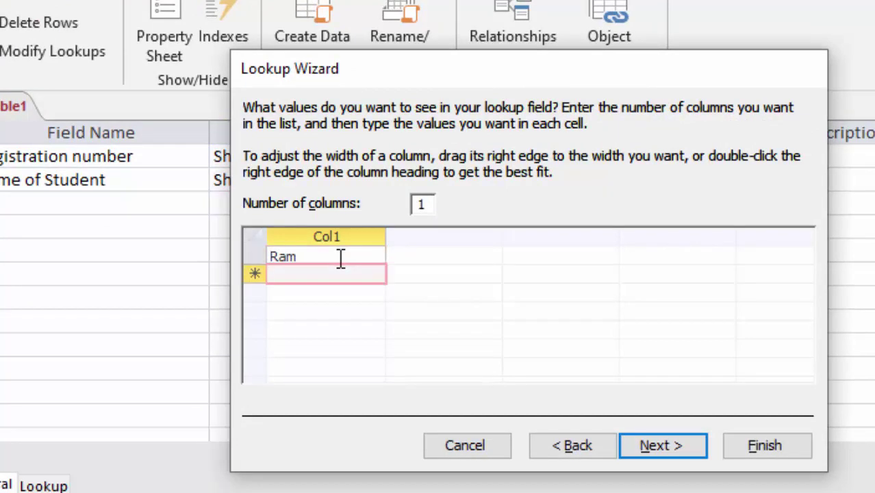
type("Shyam")
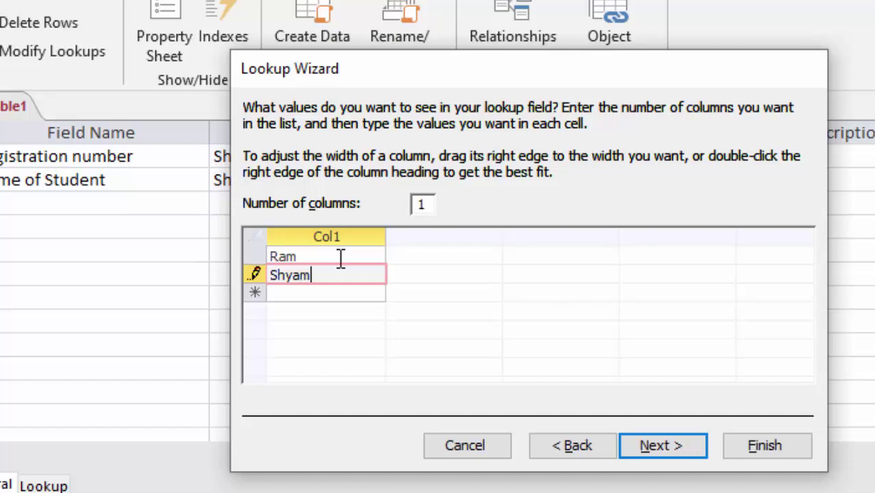
key("Return")
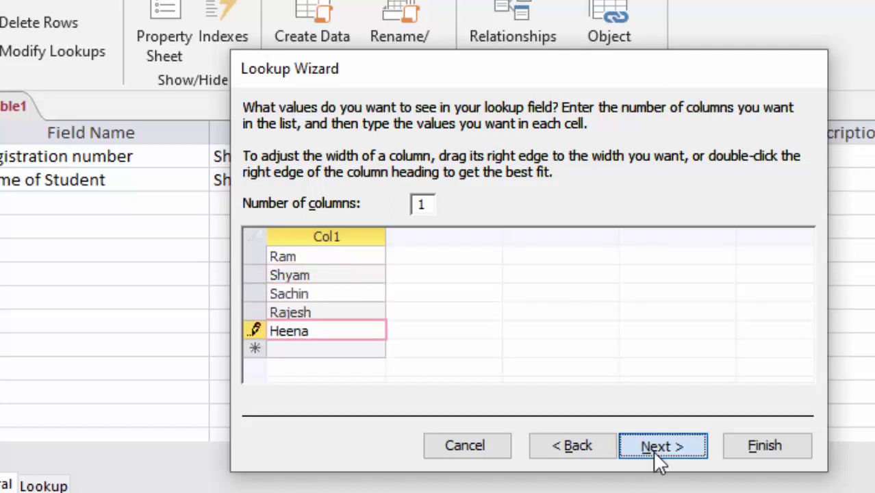
left_click(653, 448)
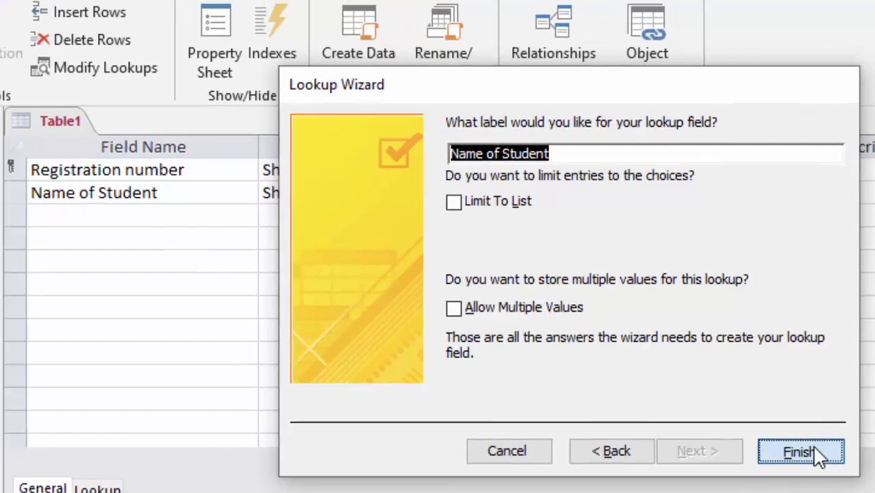
Finish the lookup, add a Short Text Class field, then switch Table1 to Datasheet View.
left_click(775, 460)
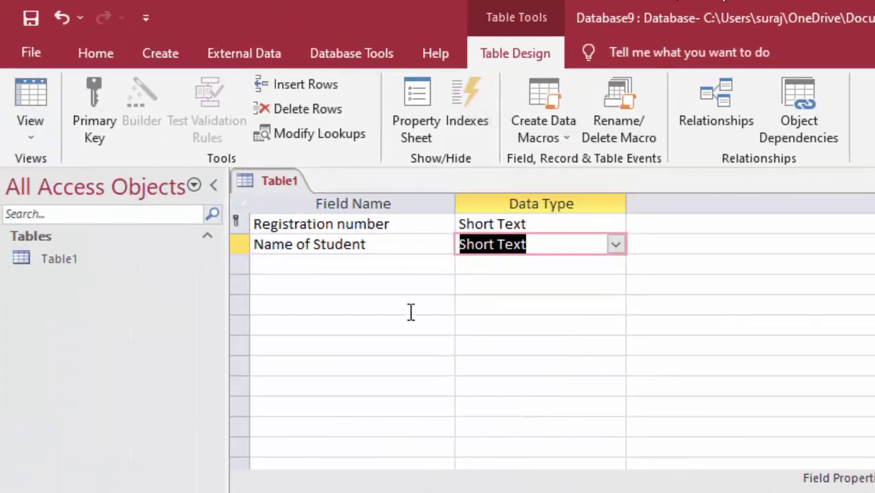
left_click(289, 262)
type("Cl")
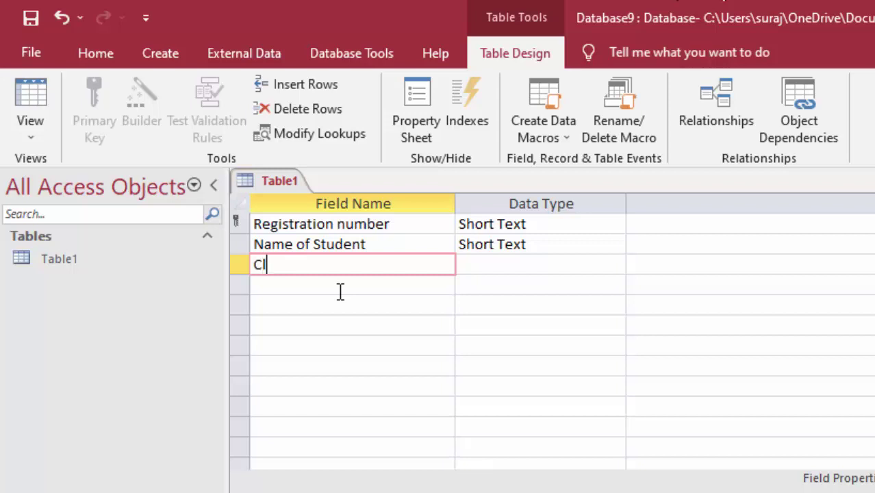
type("ass")
left_click(538, 268)
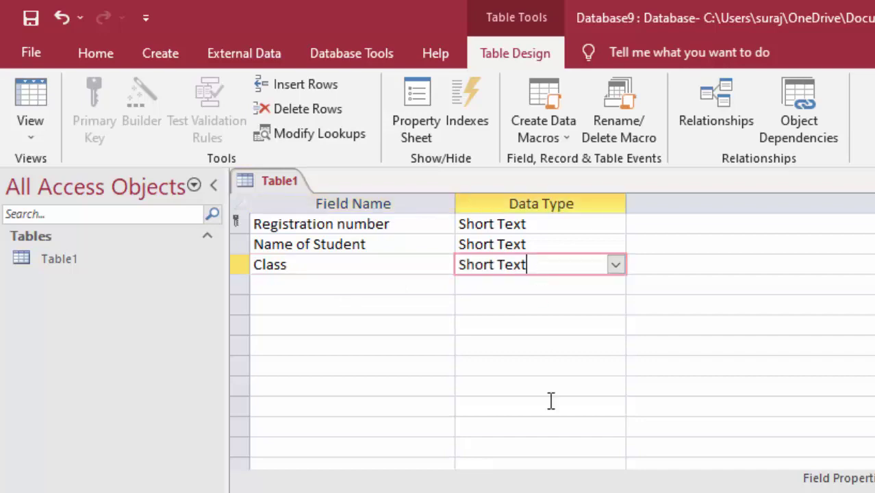
left_click(28, 94)
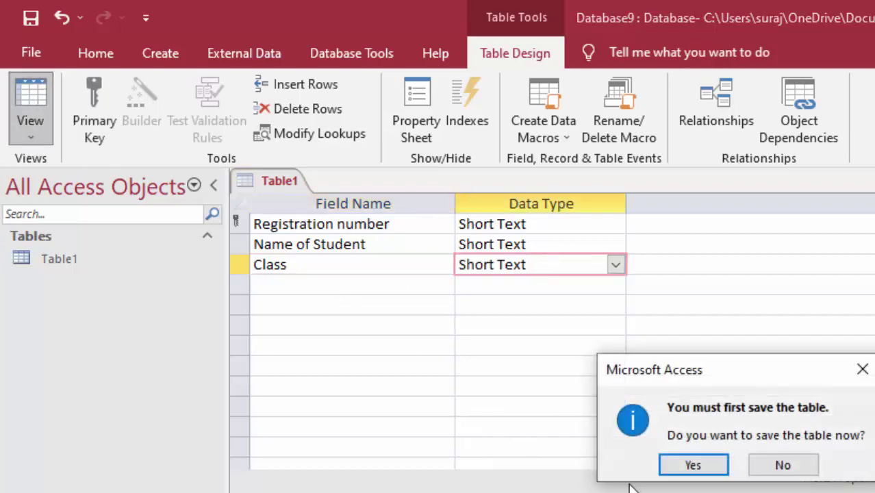
Save Table1 and widen its Name of Student and Registration number columns.
left_click(688, 465)
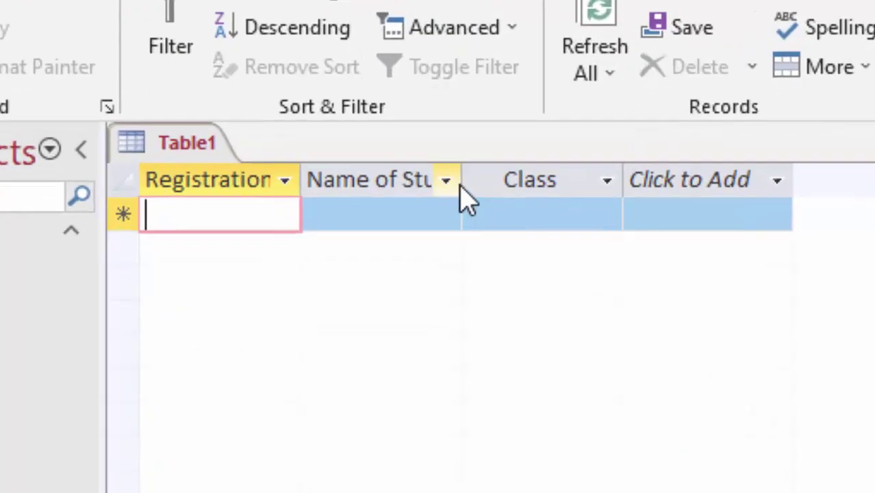
left_click_drag(462, 179, 522, 217)
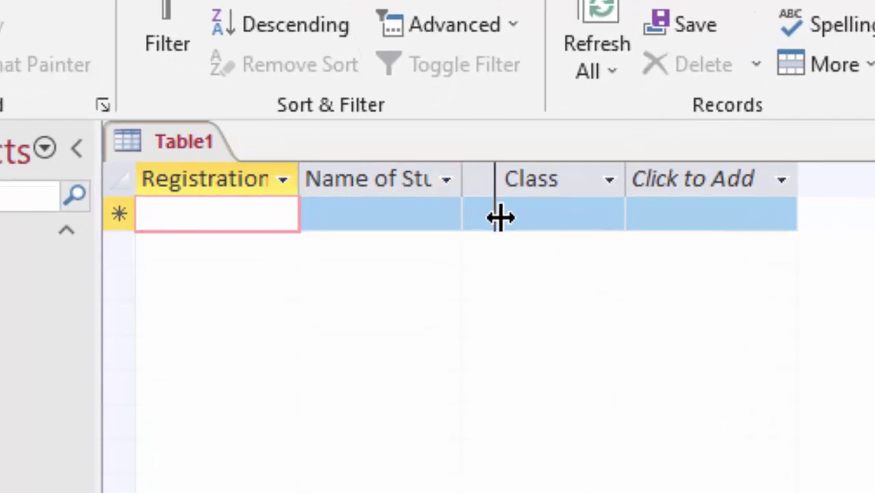
left_click(323, 181)
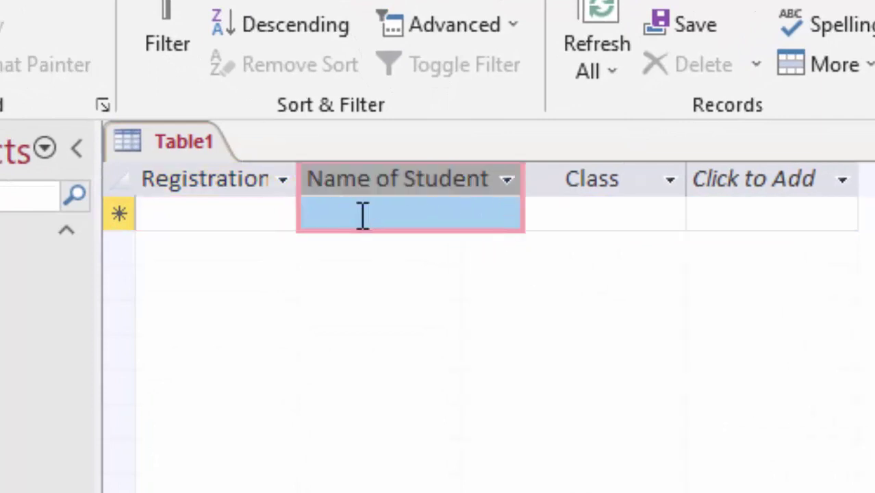
left_click_drag(305, 183, 391, 258)
left_click(332, 220)
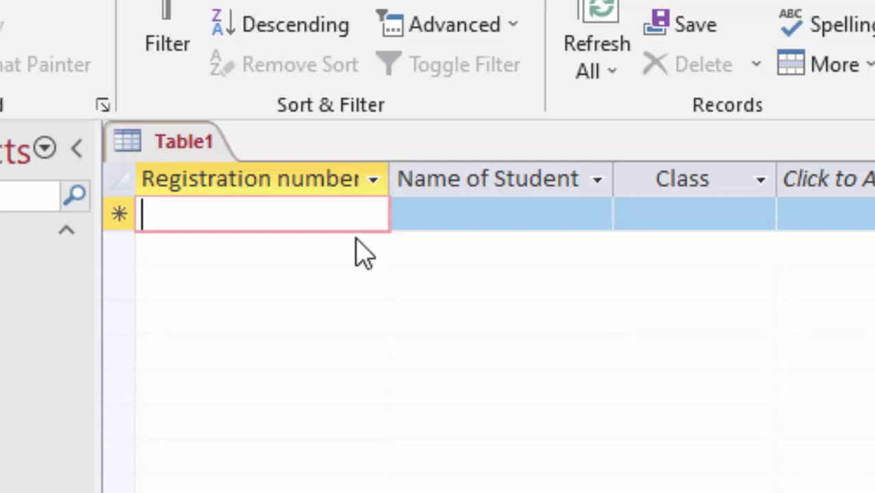
Enter the first record: a registration number, a name from the lookup, and class XII.
type("S123")
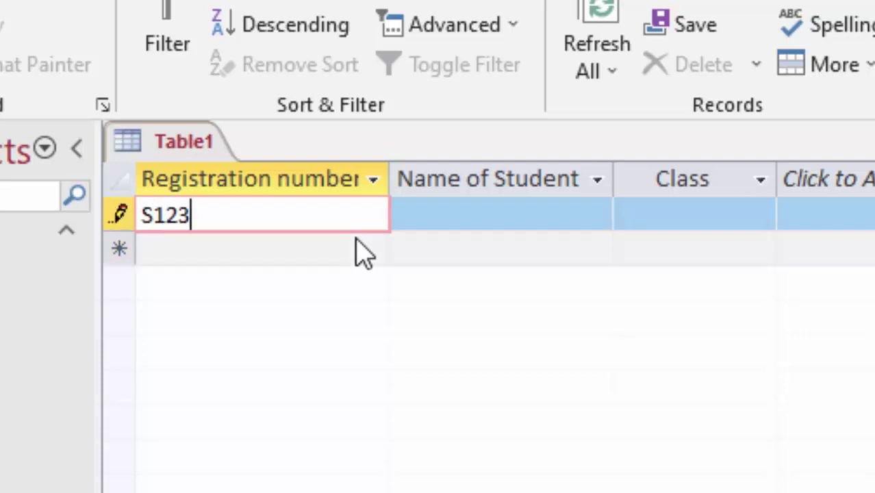
type("45")
key("Tab")
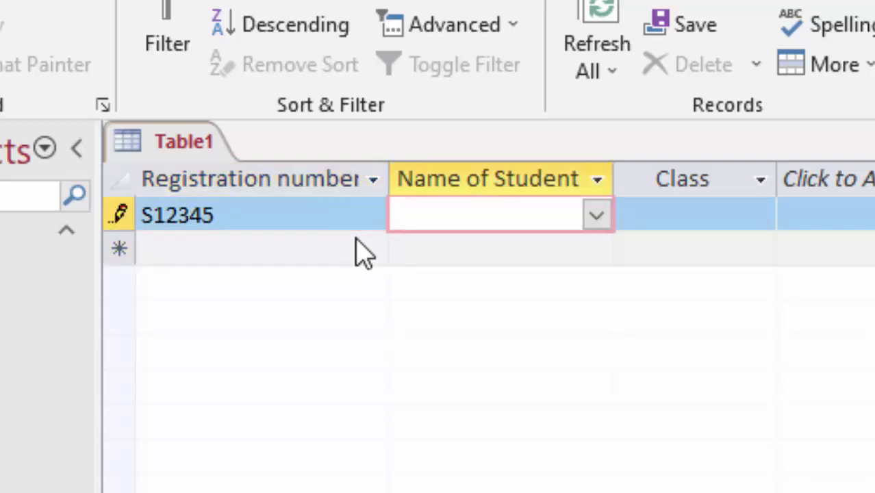
left_click(597, 216)
left_click(563, 252)
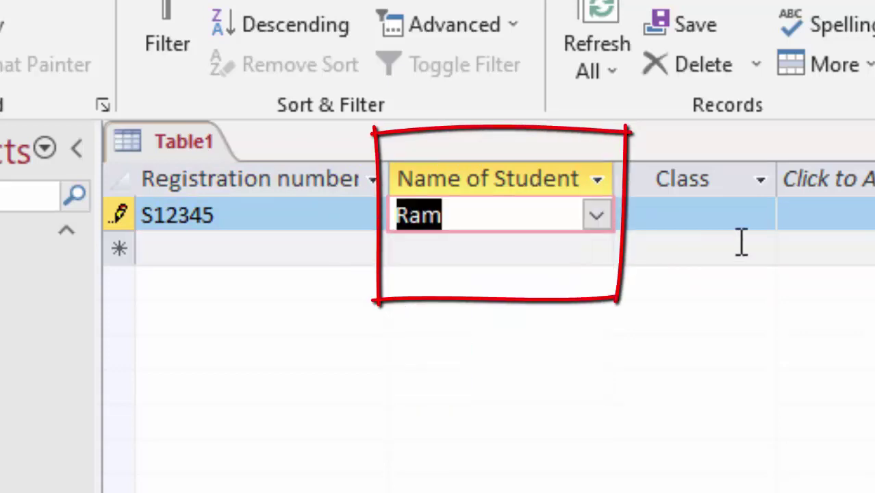
left_click(731, 211)
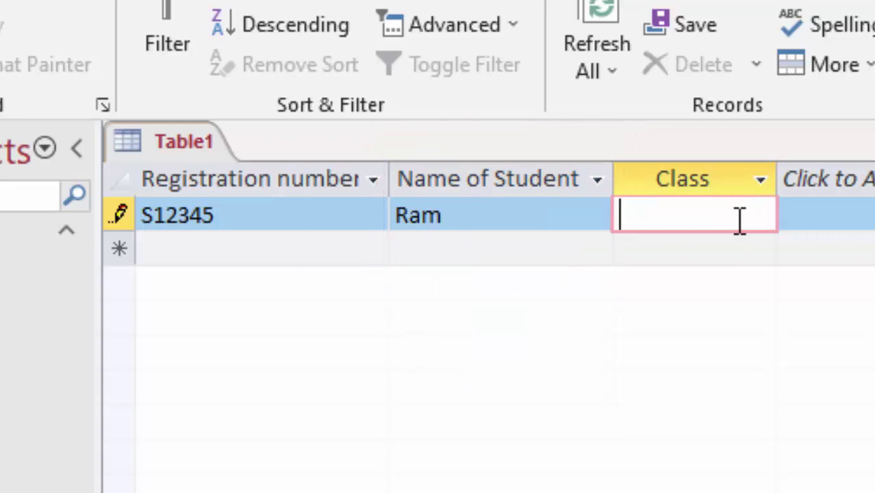
type("XII")
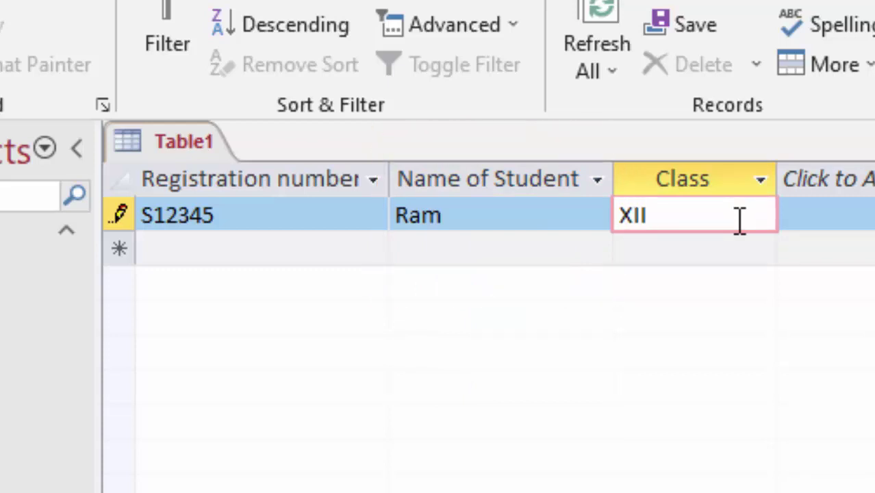
key("Tab")
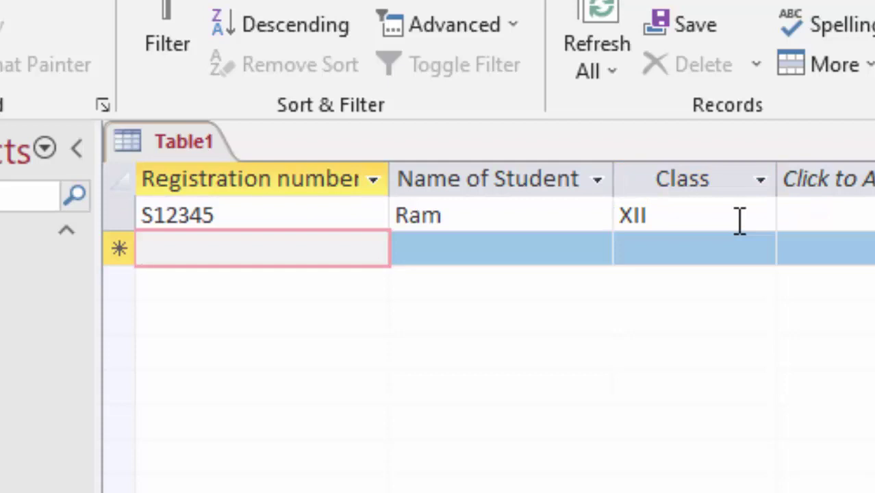
Enter the next records, each with a registration number, a student name and class XII.
type("5")
type("37788")
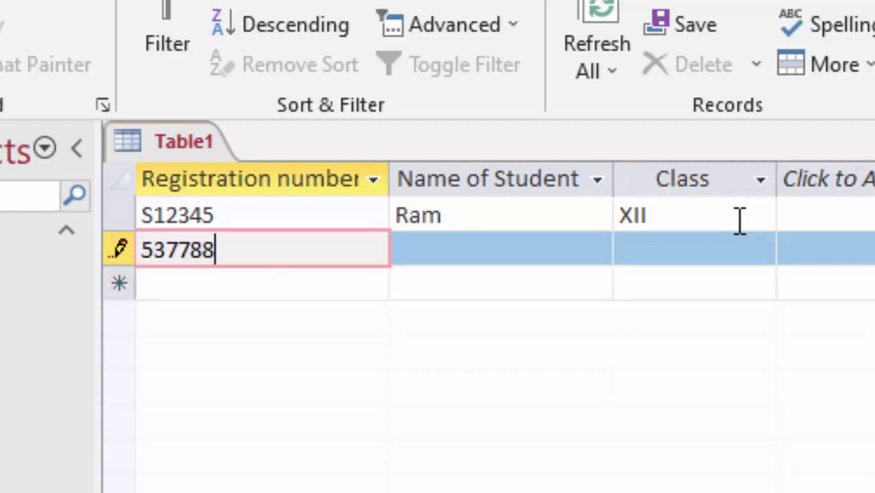
key("Tab")
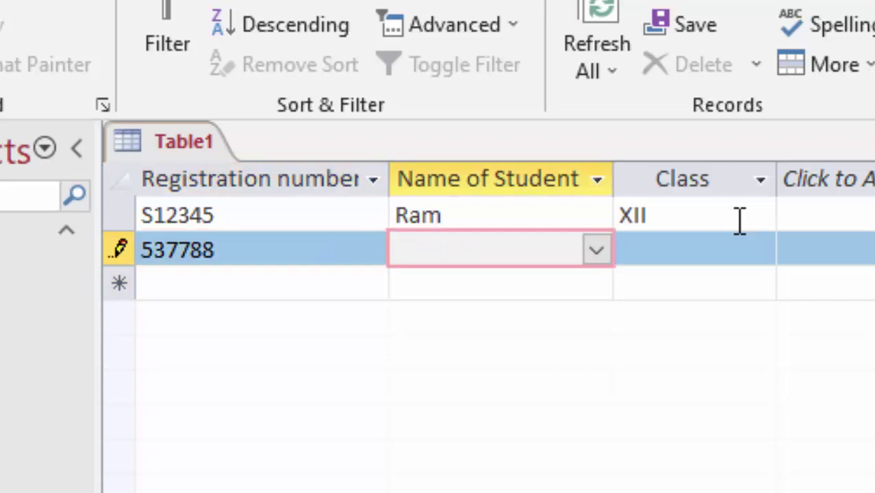
left_click(603, 252)
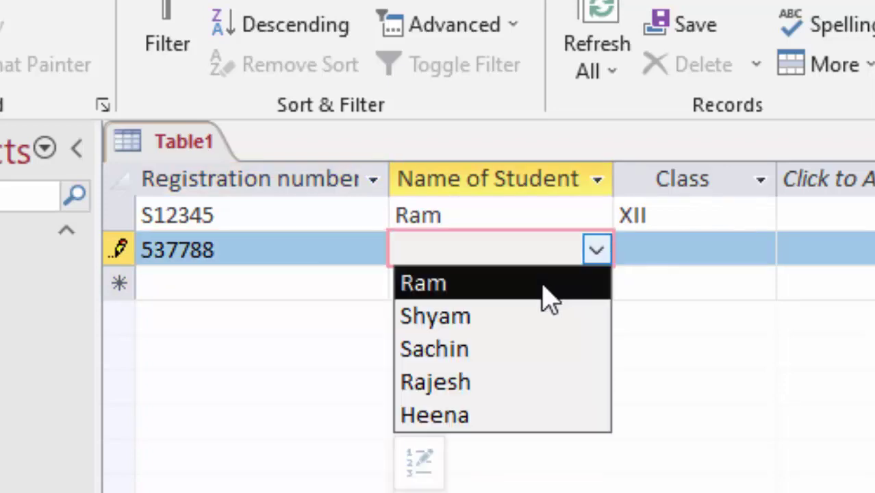
key("Escape")
type("Shyam")
left_click(670, 252)
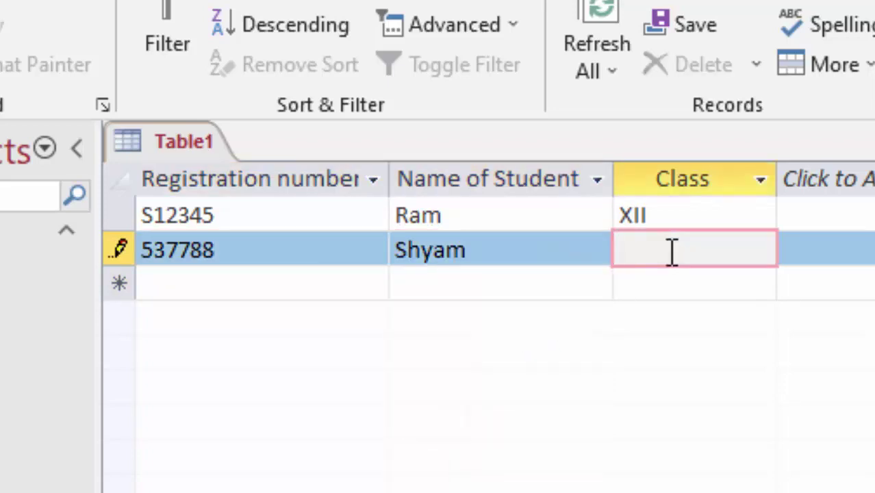
type("X")
type("II")
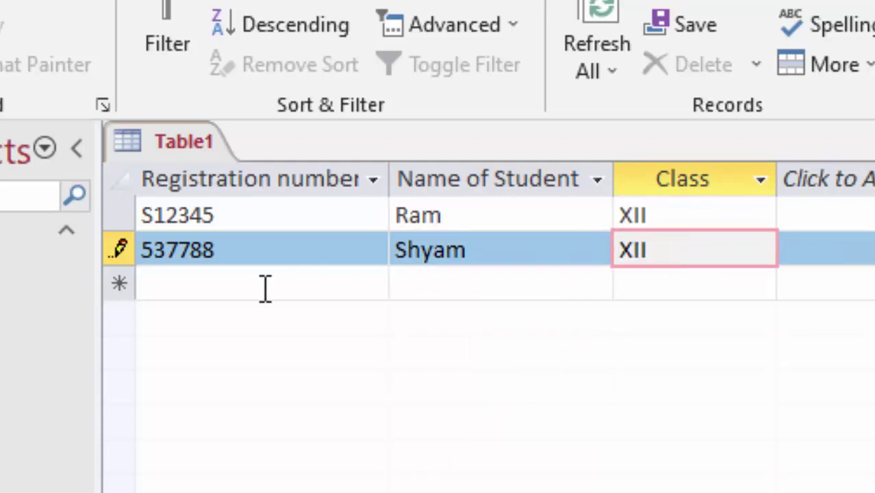
left_click(266, 288)
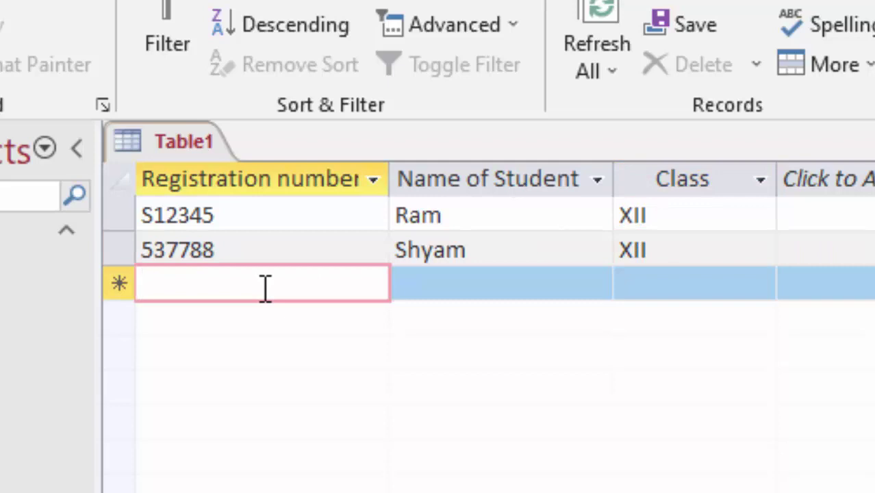
type("6856565")
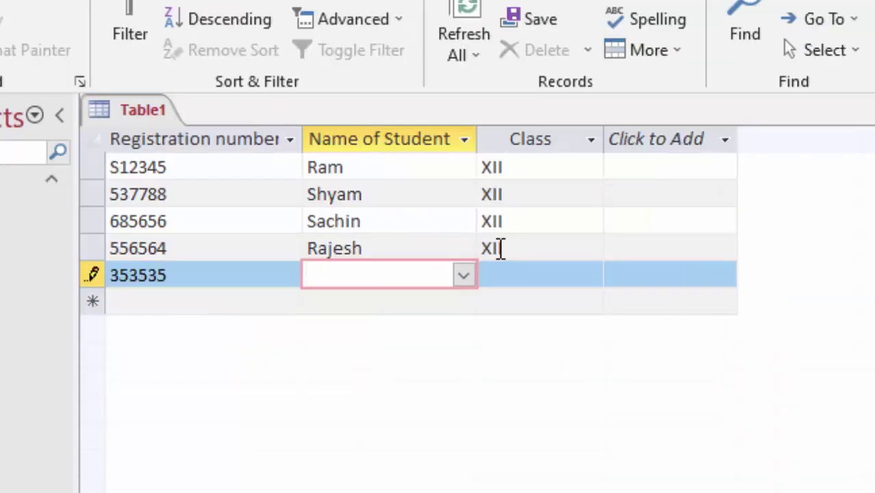
left_click(462, 276)
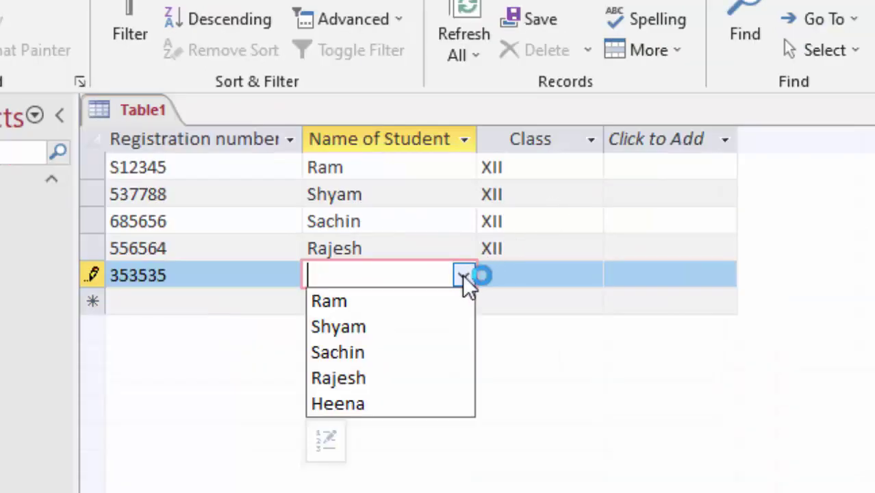
left_click(406, 403)
left_click(518, 284)
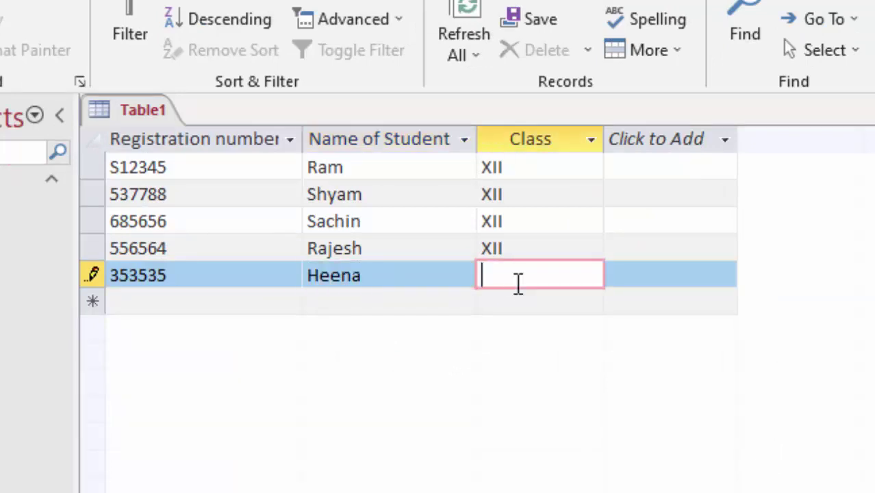
type("XII")
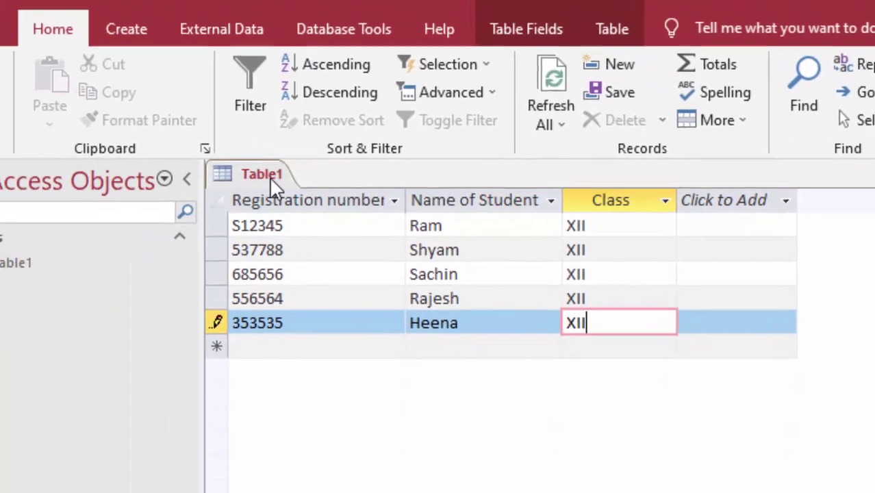
Save and close the Table1 datasheet from its tab menu.
right_click(305, 198)
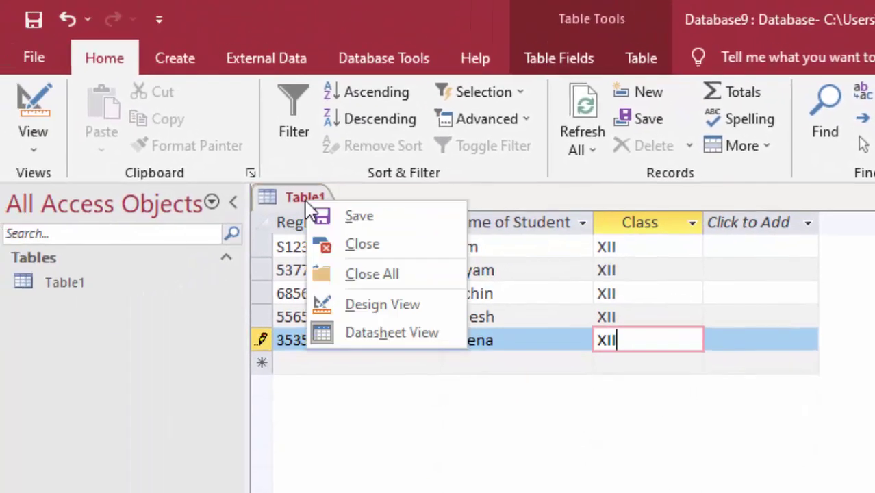
left_click(357, 216)
right_click(306, 198)
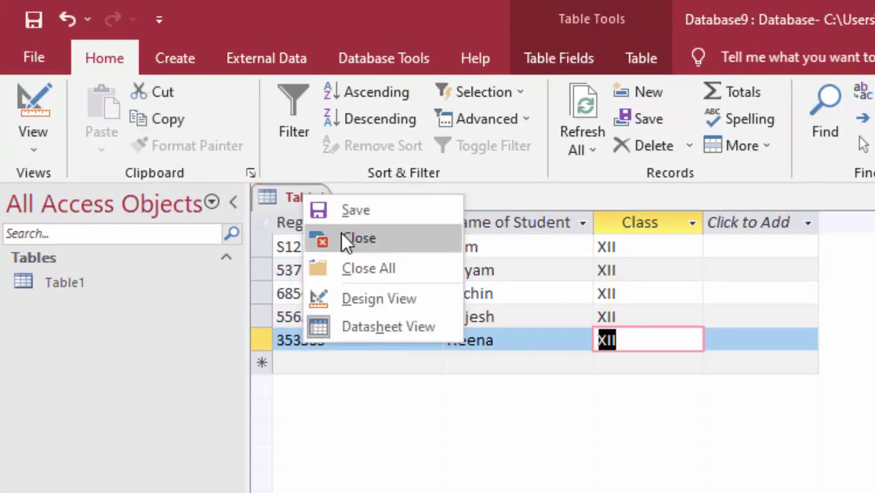
left_click(363, 250)
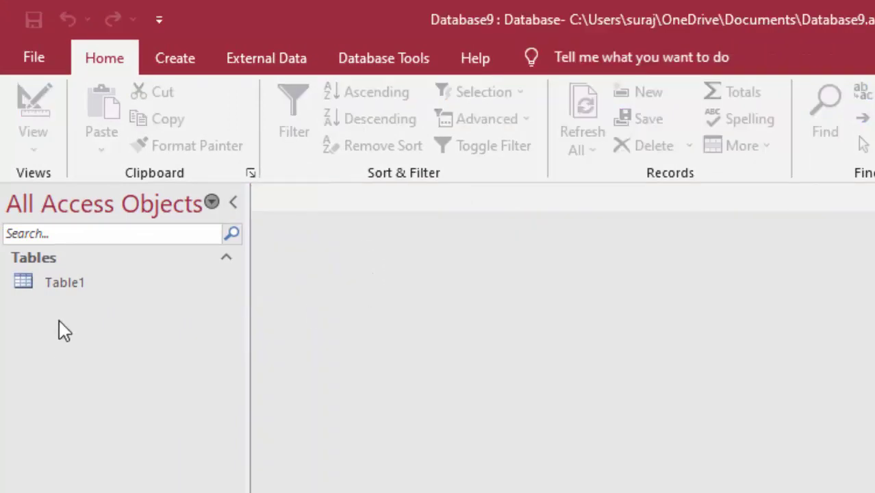
Create a new blank table, saved as Table2, and open it in Design view.
left_click(179, 60)
left_click(113, 107)
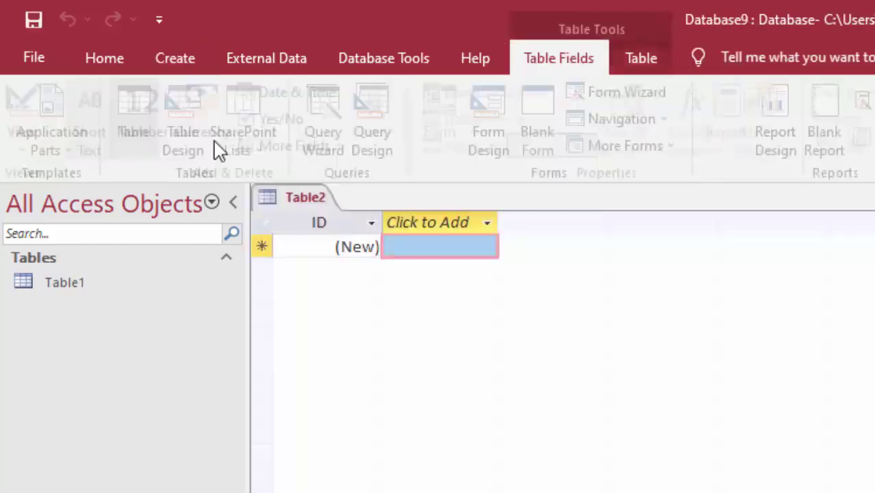
left_click(31, 103)
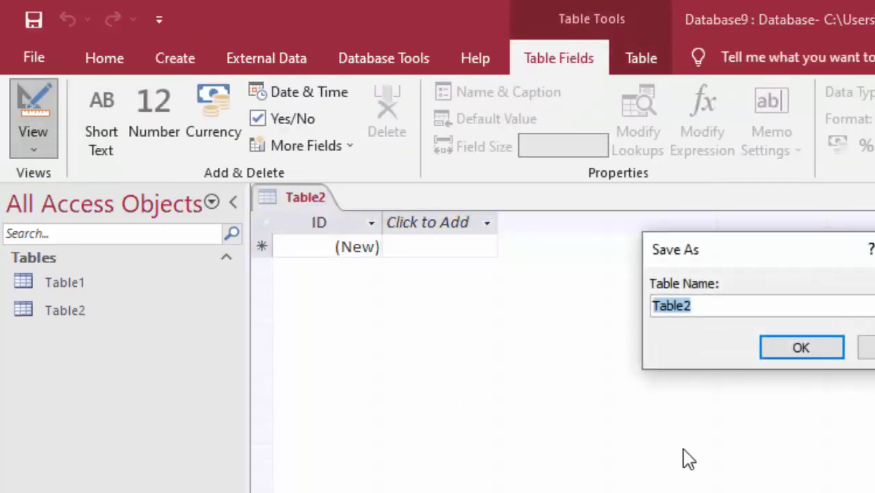
left_click(792, 347)
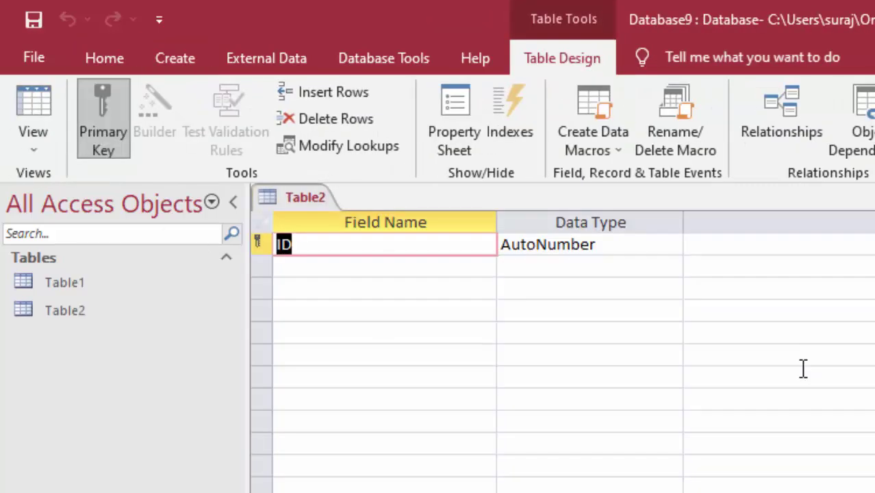
Define Table2 fields Roll number, Registration number and Father's name, then switch to datasheet view.
key("BackSpace")
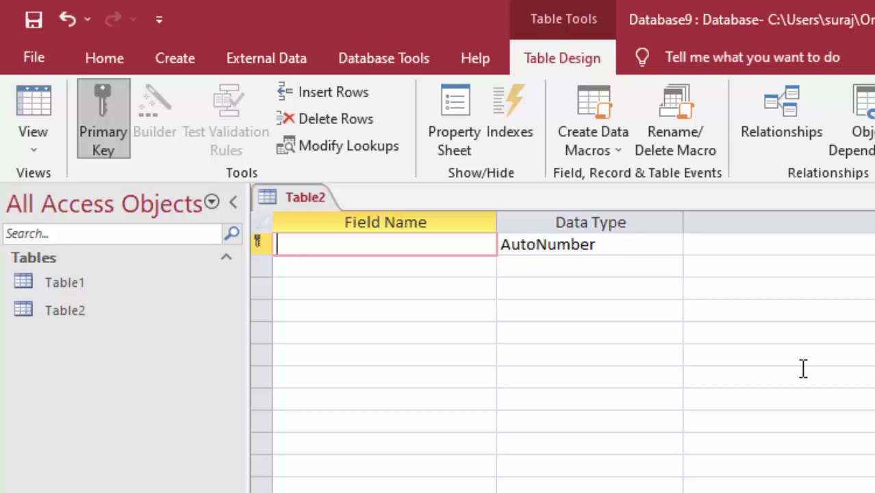
type("Roll n")
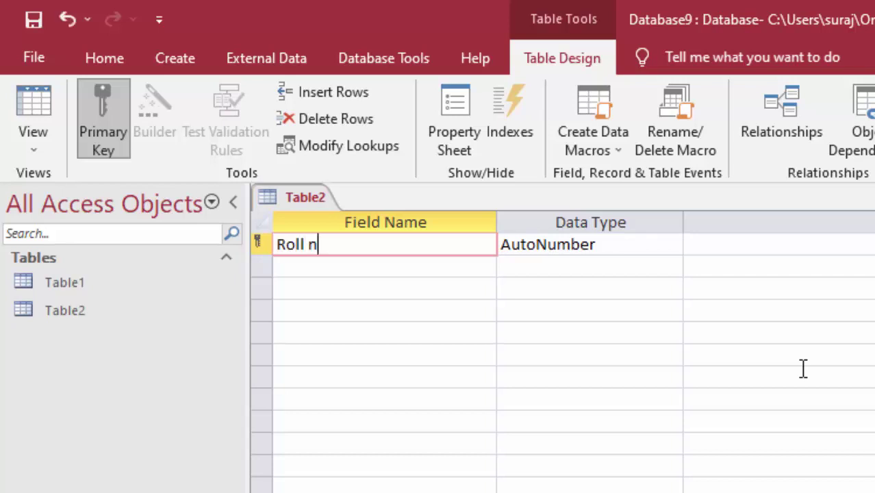
type("umber")
key("Tab")
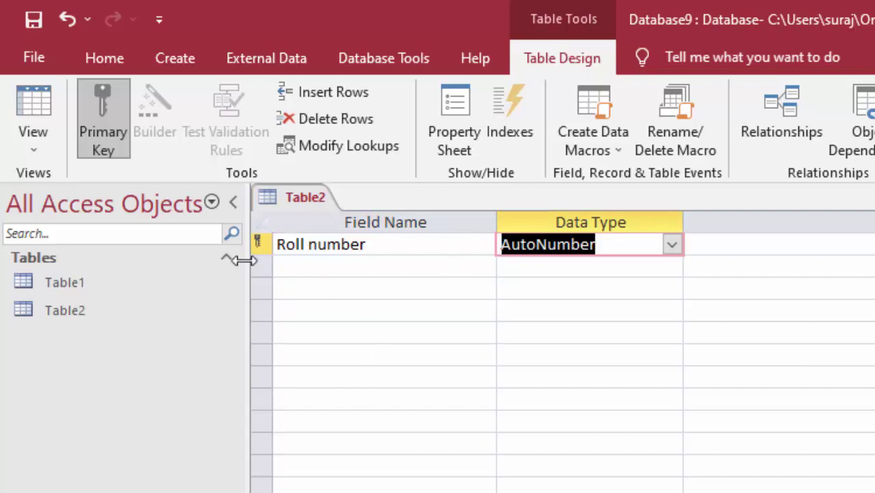
left_click(331, 266)
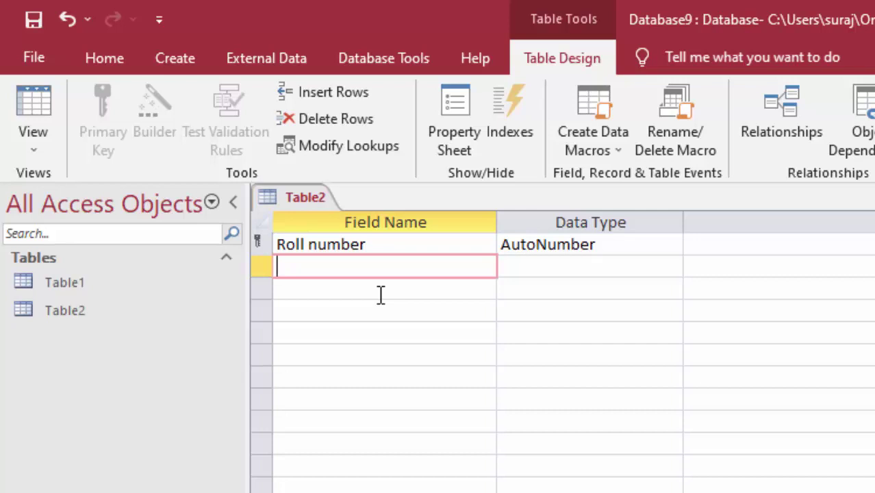
type("Regi")
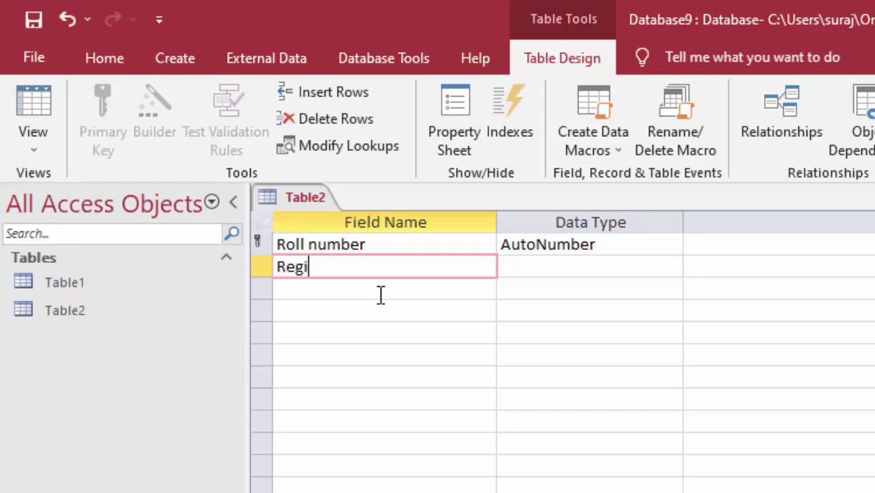
type("strat")
type("ion numb")
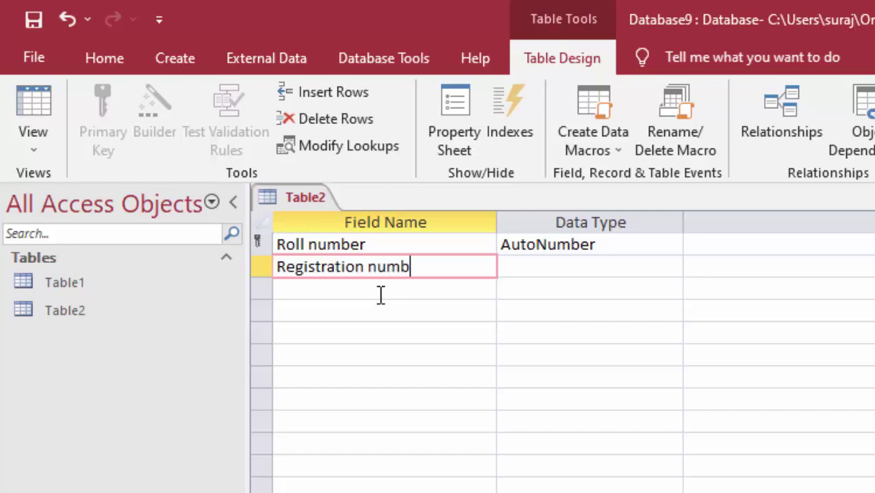
type("er")
key("Tab")
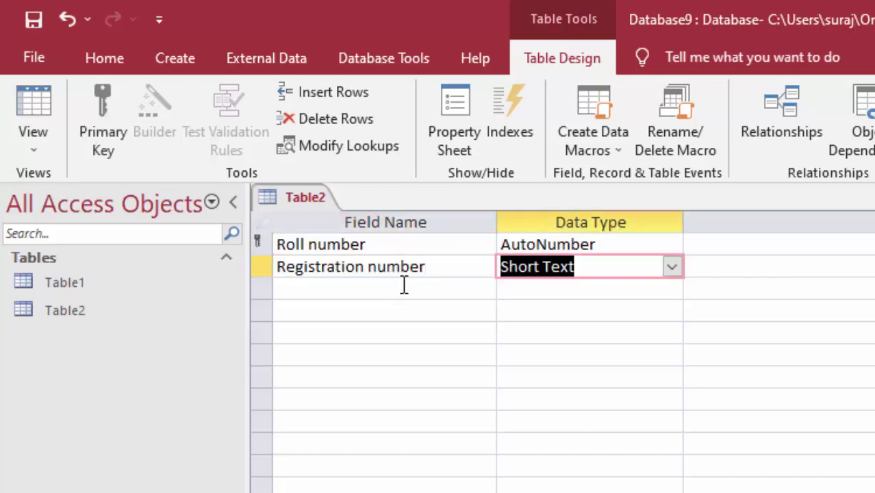
left_click(358, 291)
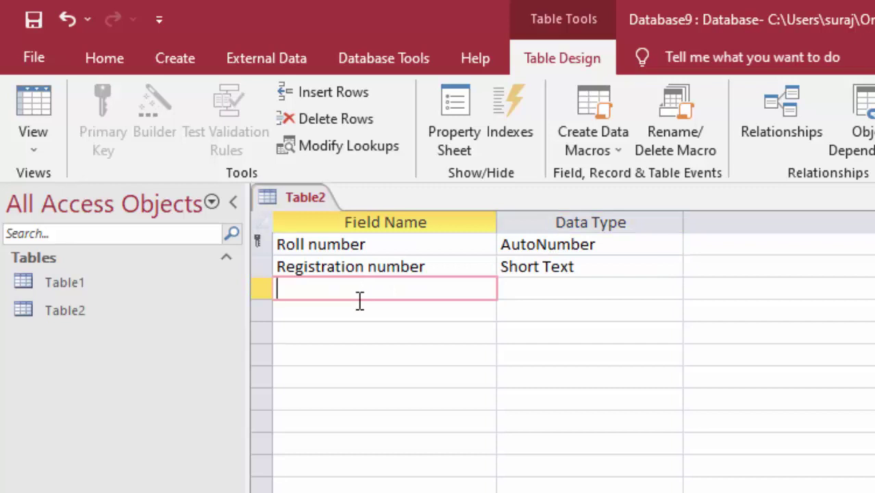
type("Father")
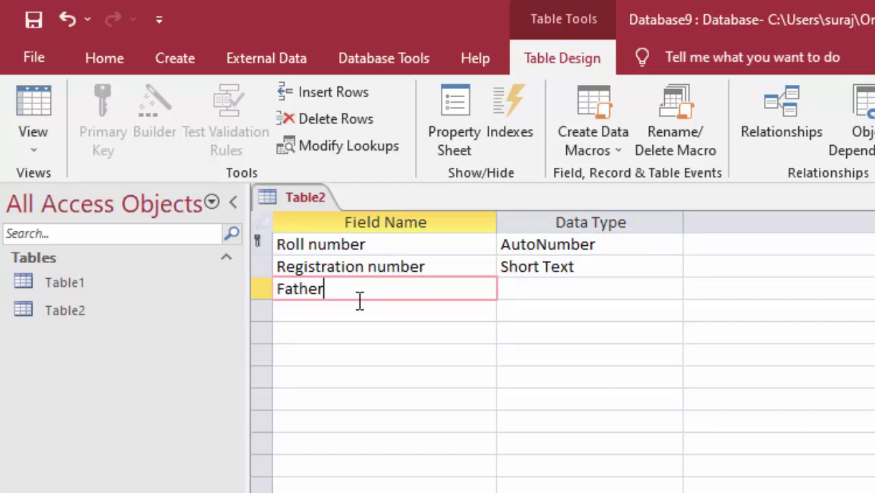
type("'s na")
type("me")
left_click(610, 288)
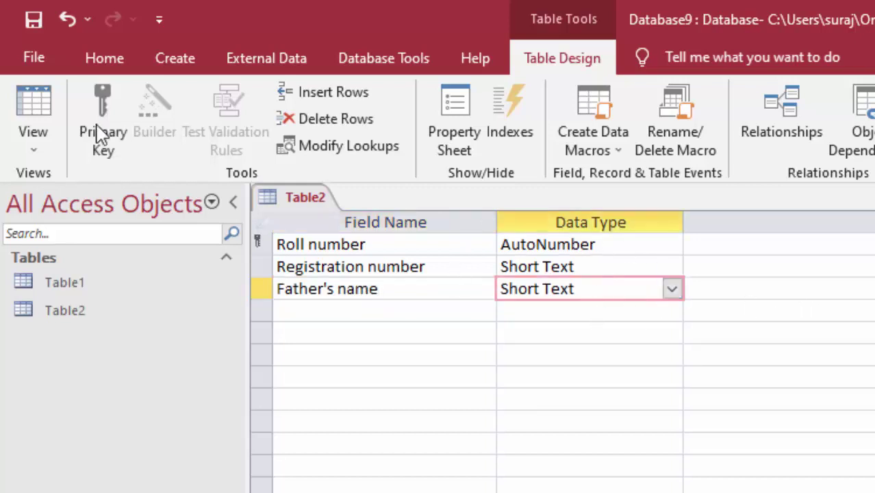
left_click(33, 113)
Save Table2 and widen its Roll number and Registration number columns.
key("Return")
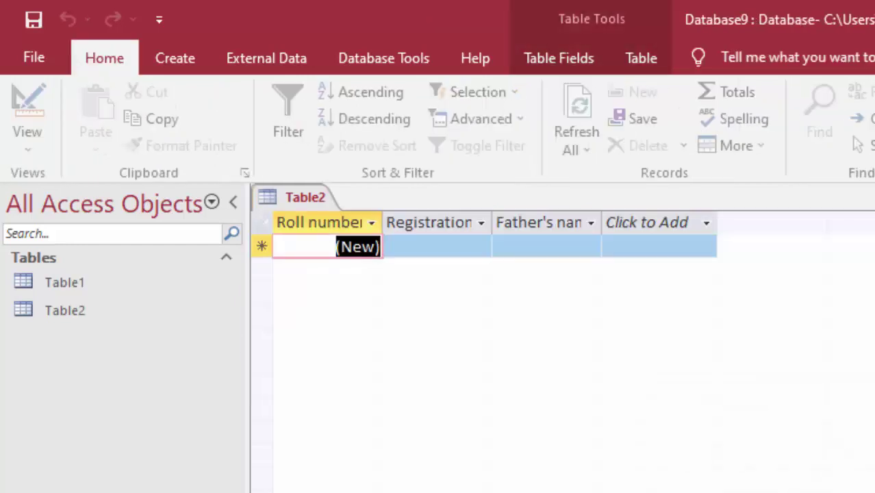
left_click_drag(381, 222, 451, 274)
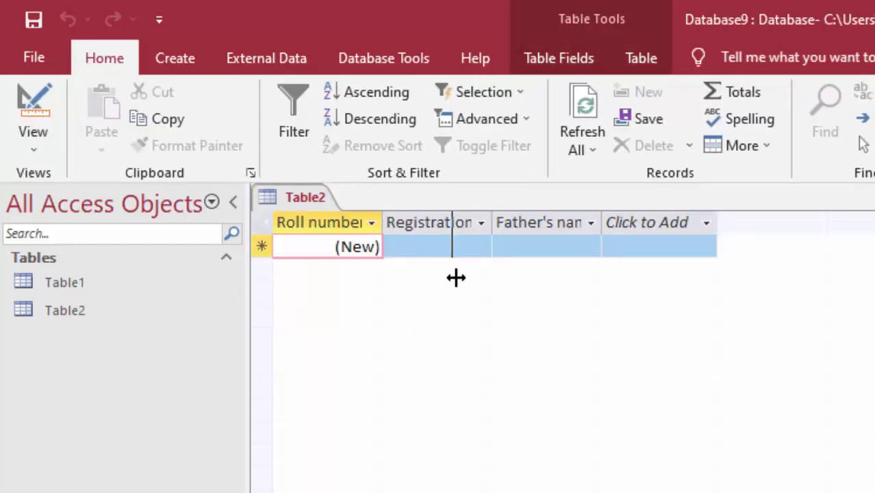
left_click(490, 246)
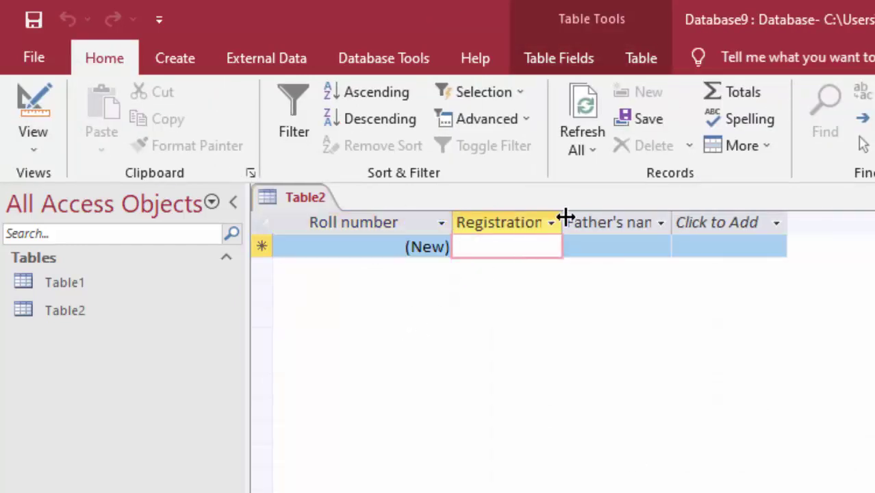
left_click_drag(562, 220, 632, 277)
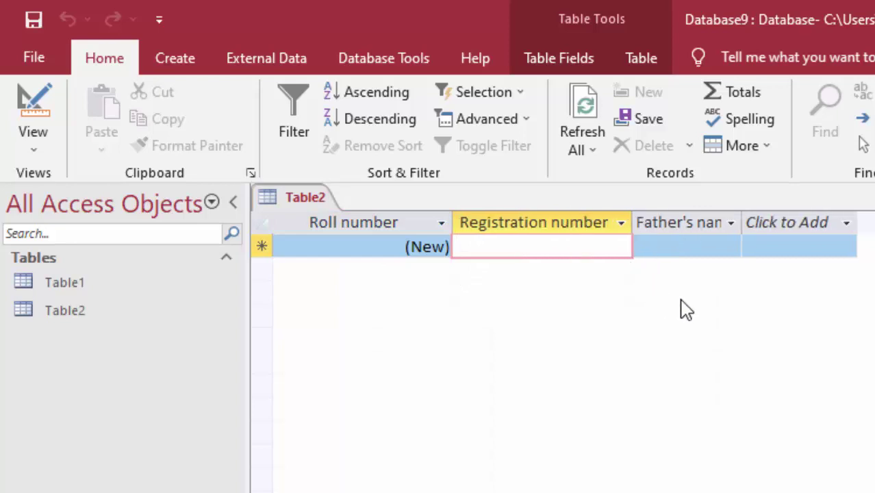
Open Table1 and copy the first student's registration number.
left_click(90, 288)
double_click(96, 295)
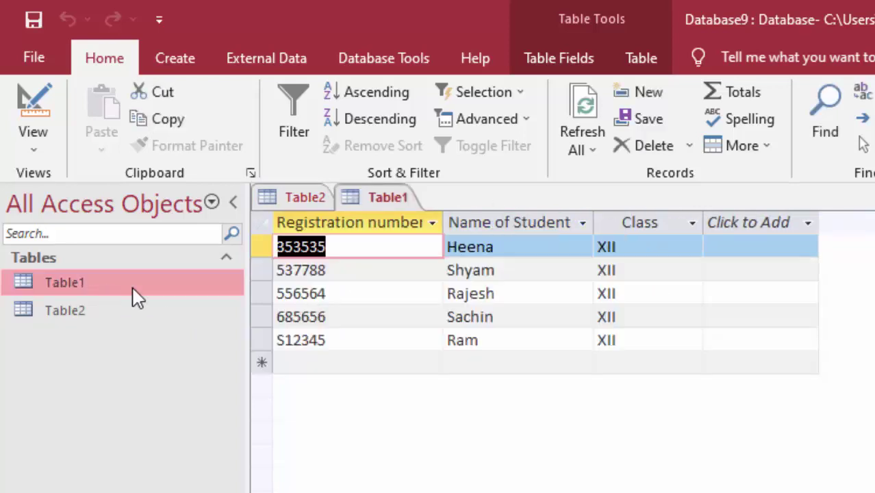
left_click(330, 247)
left_click_drag(330, 247, 275, 246)
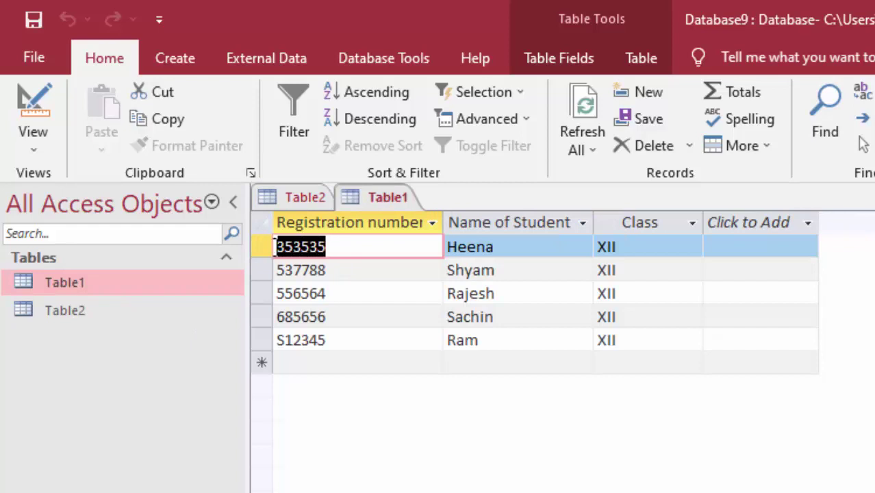
right_click(307, 247)
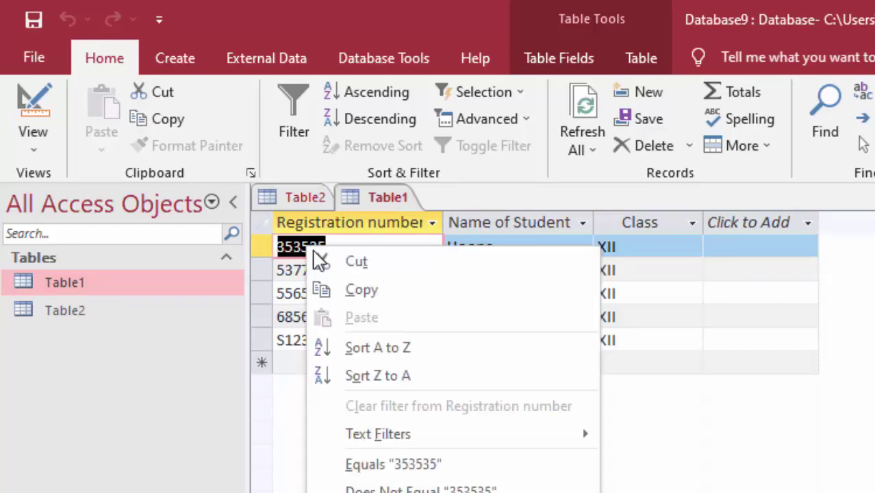
left_click(356, 290)
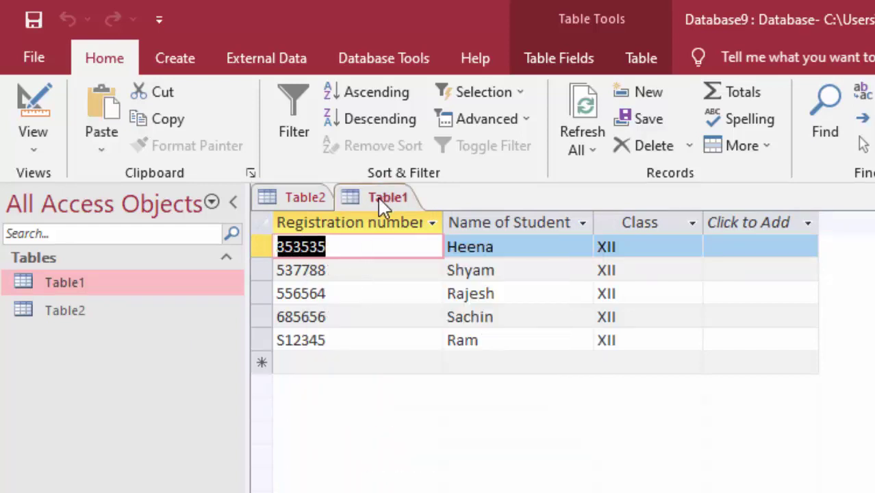
Paste the registration number into Table2 and type the first record's father's name.
left_click(301, 197)
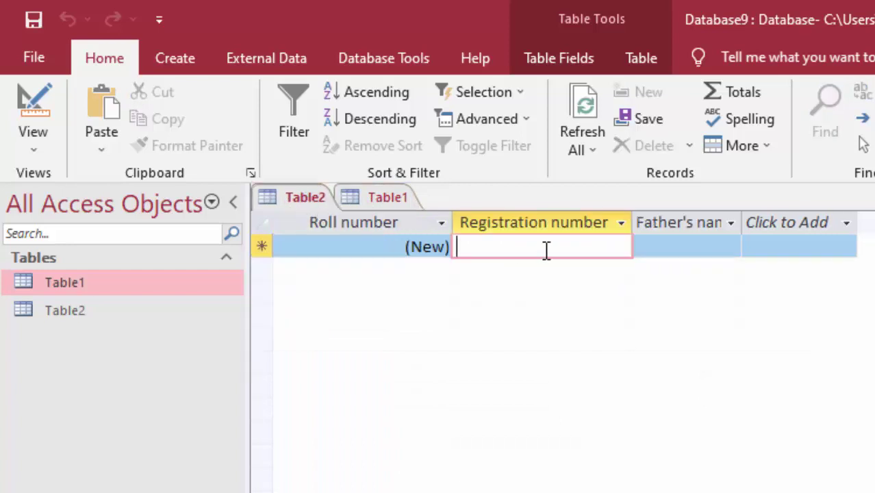
key("ctrl+v")
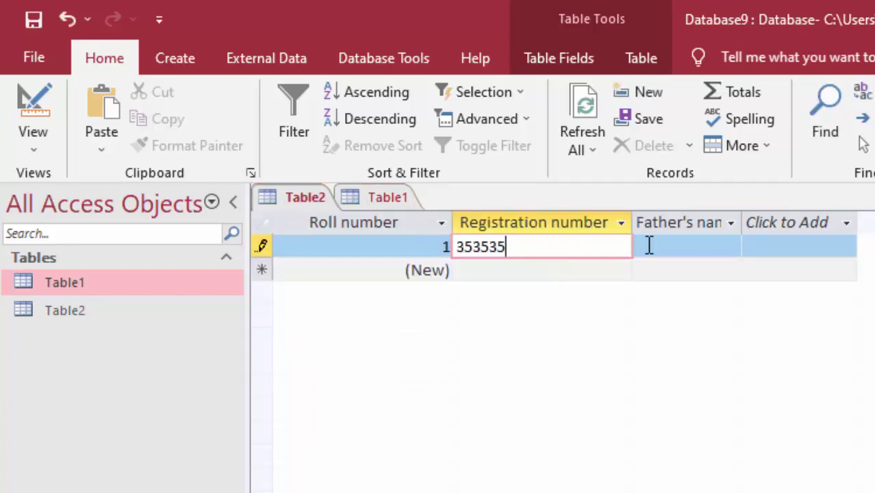
left_click(699, 245)
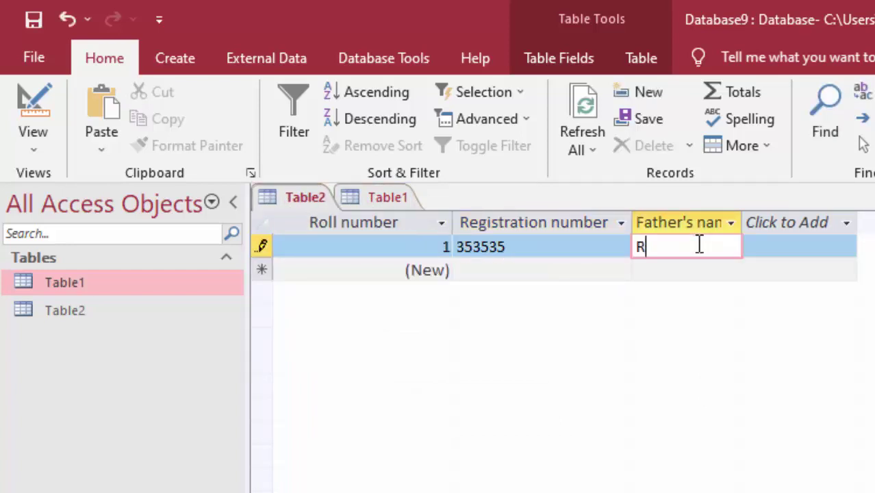
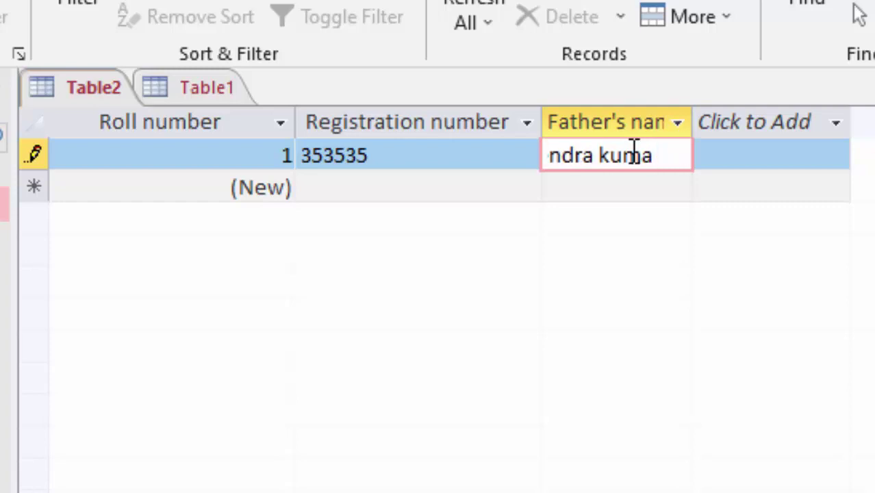
key("Return")
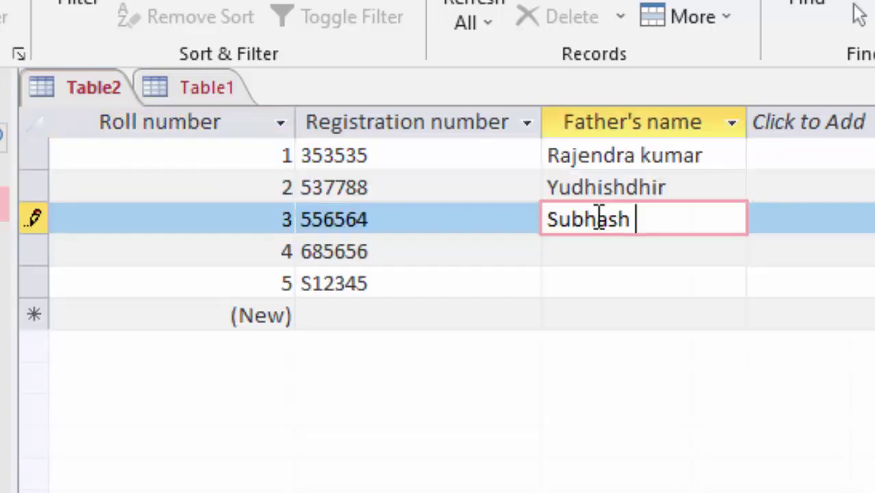
Type father's names for the remaining records, widen that column, and delete a stray slash.
type("Cha")
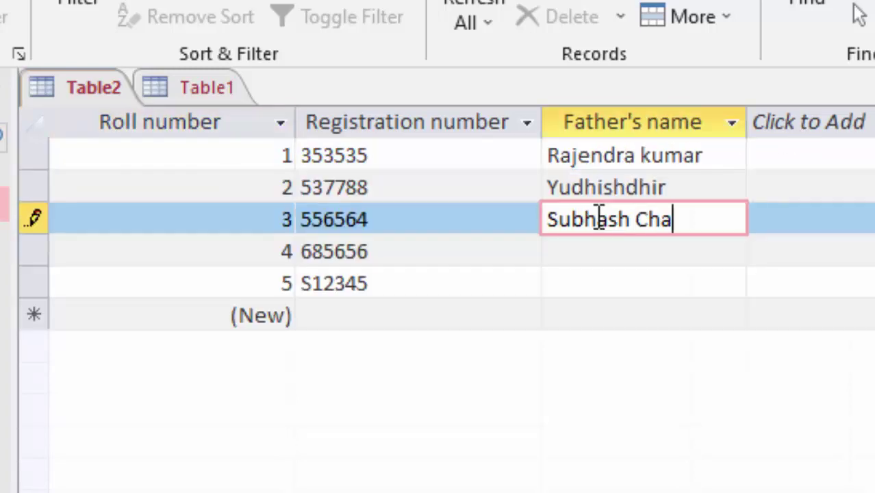
type("ndra")
key("Return")
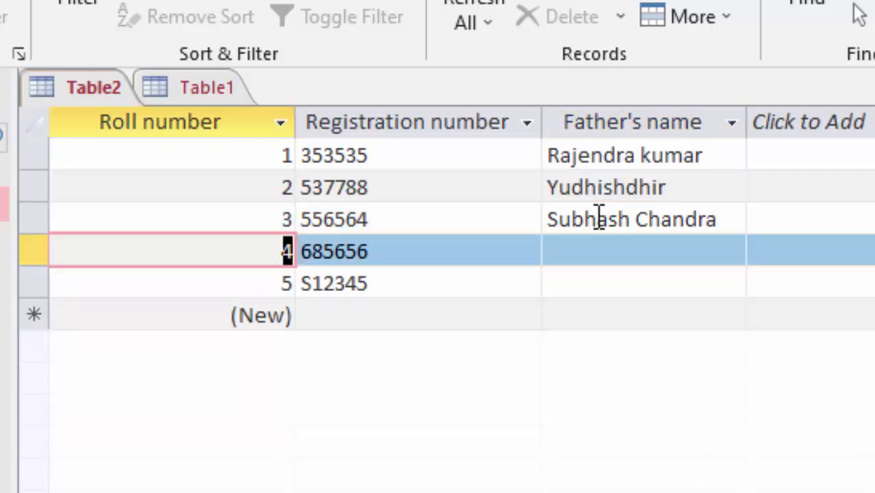
key("Return")
key("Return")
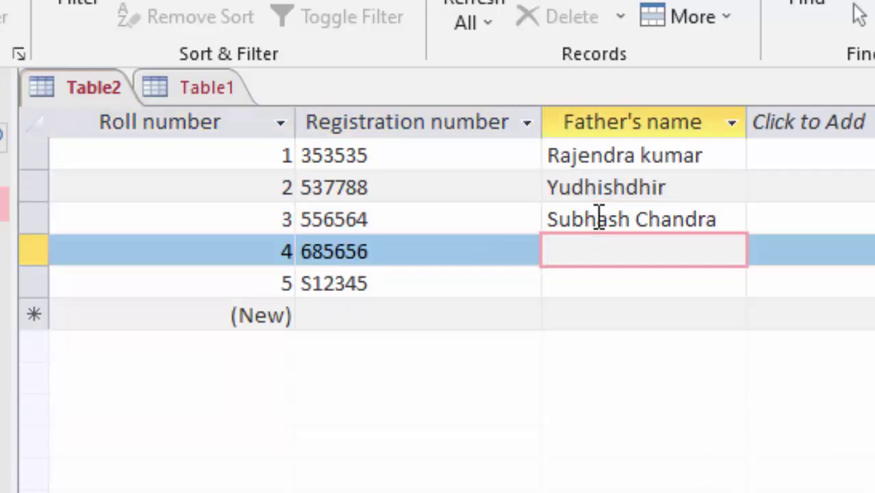
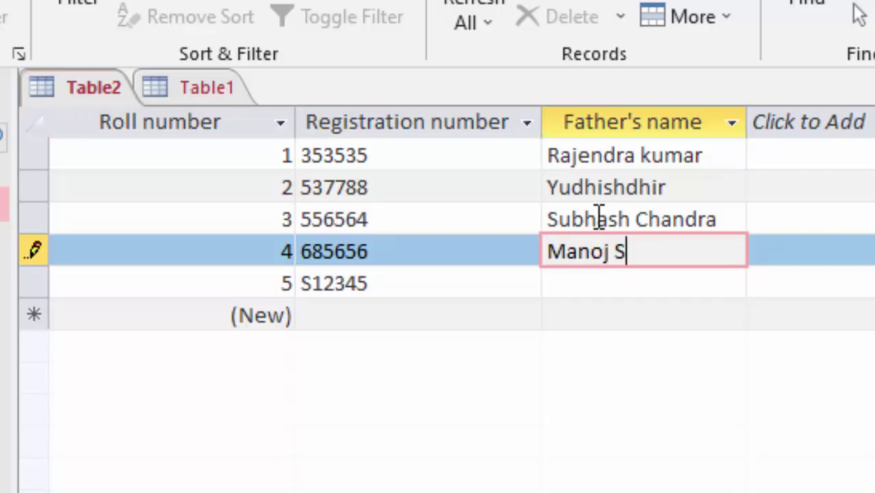
key("Return")
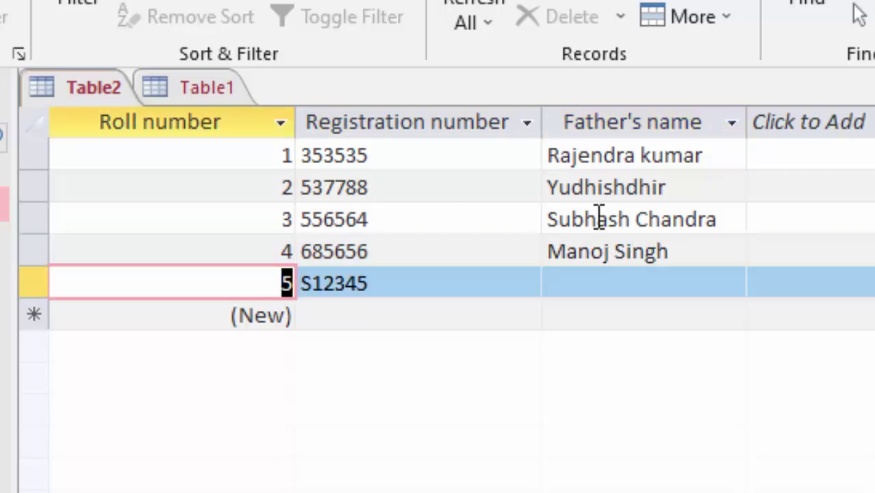
key("Return")
key("Return")
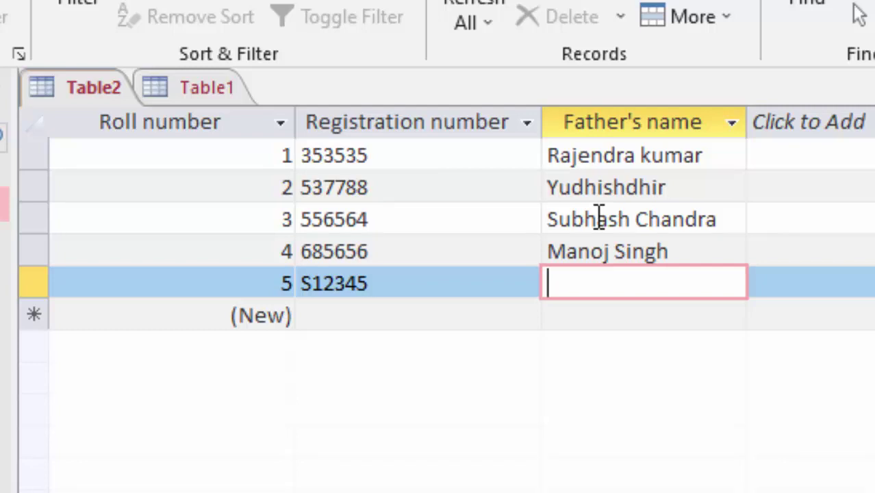
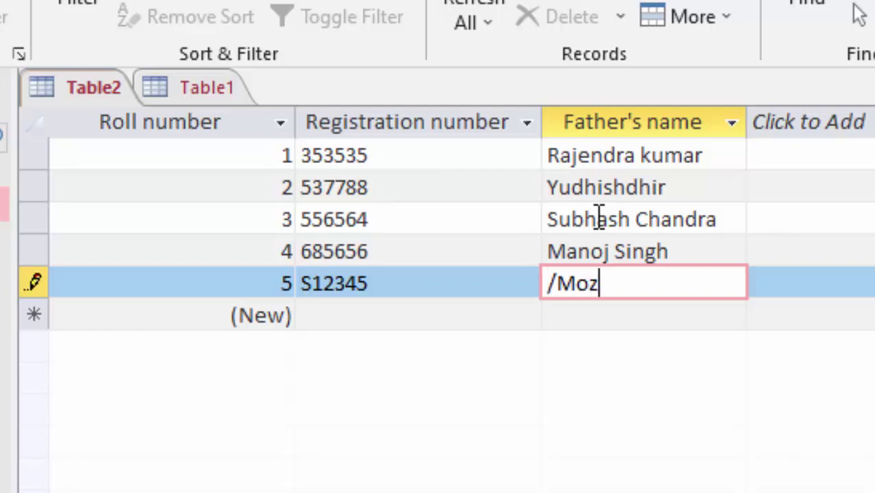
left_click_drag(747, 114, 791, 114)
left_click(560, 283)
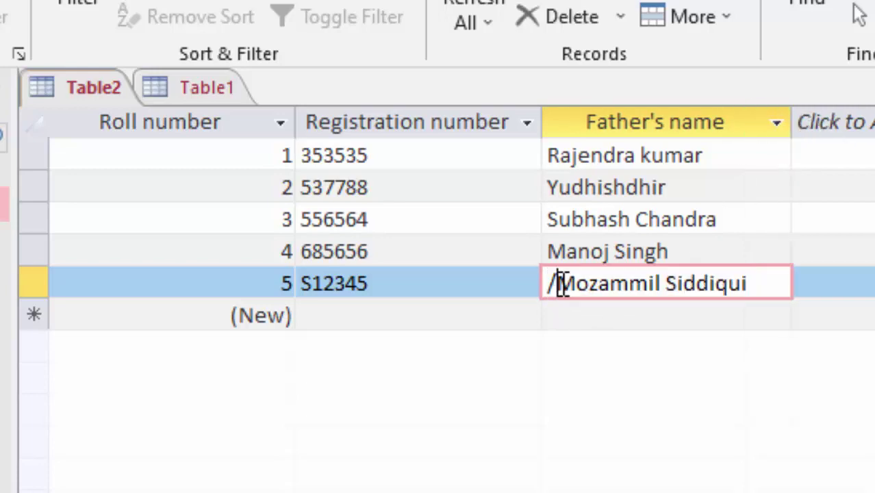
key("BackSpace")
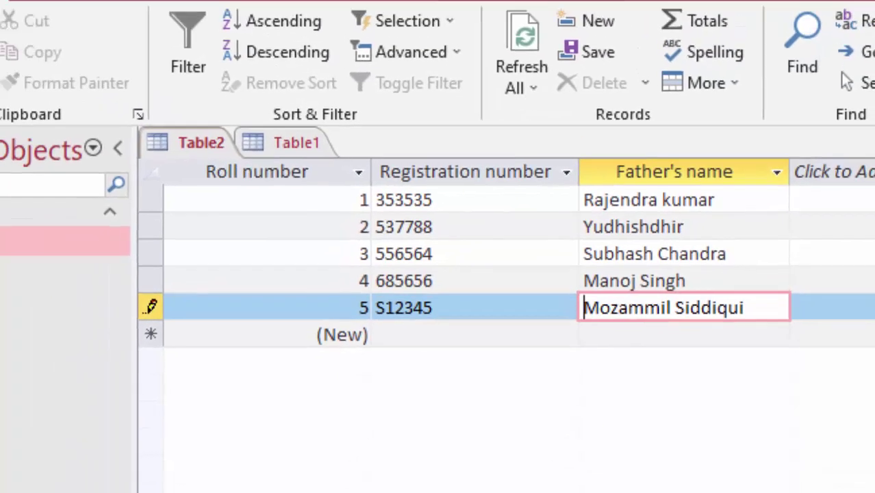
Save and close the Table2 and Table1 tabs, then reopen Table1 from the navigation pane.
right_click(299, 189)
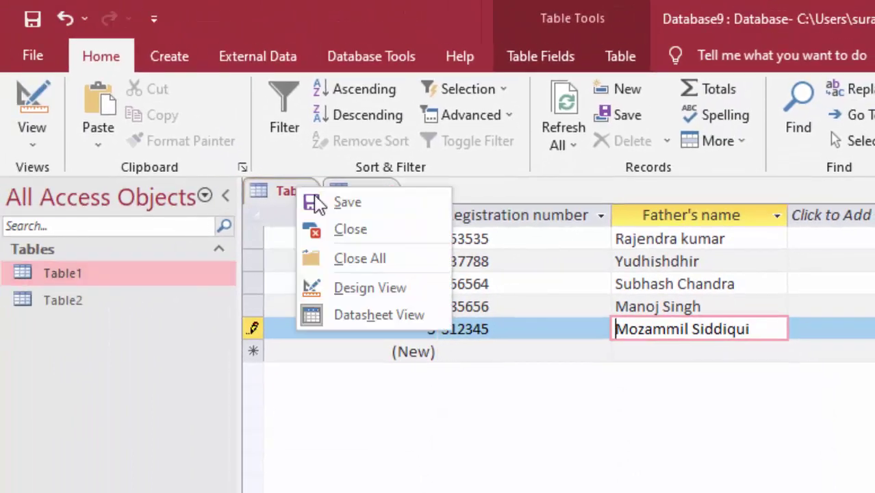
left_click(316, 203)
left_click(351, 189)
right_click(351, 189)
left_click(381, 207)
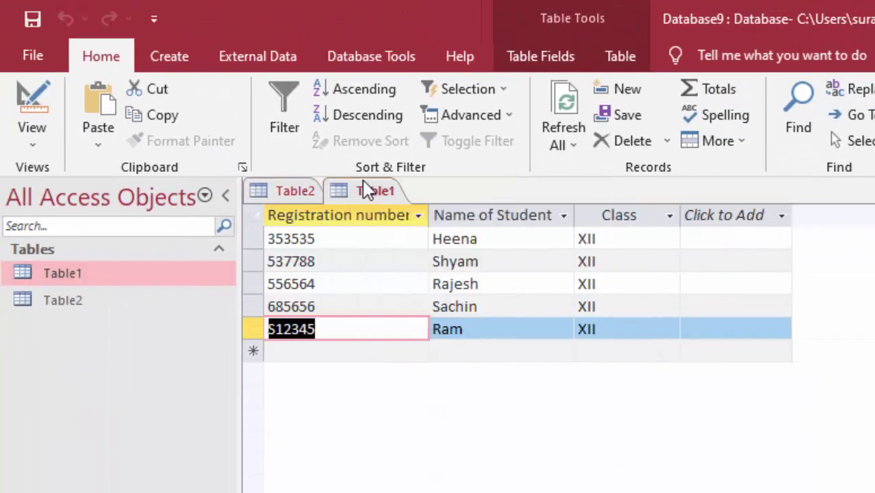
right_click(366, 185)
left_click(451, 219)
right_click(288, 189)
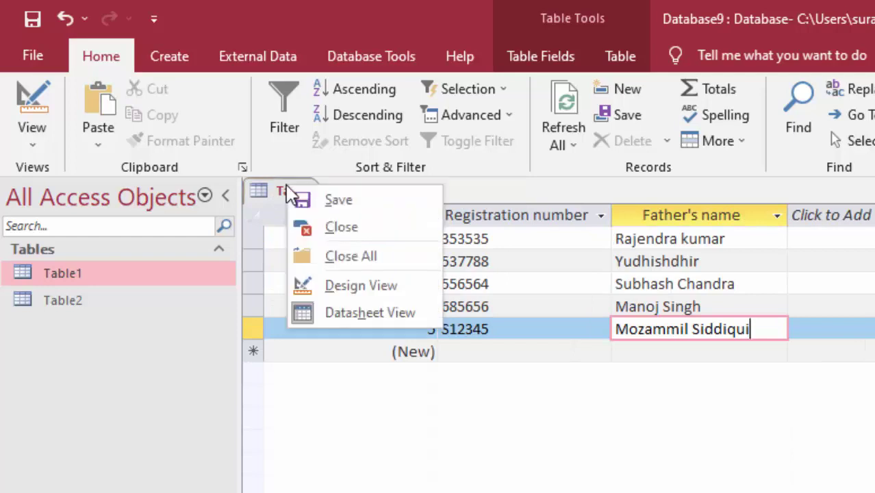
left_click(337, 227)
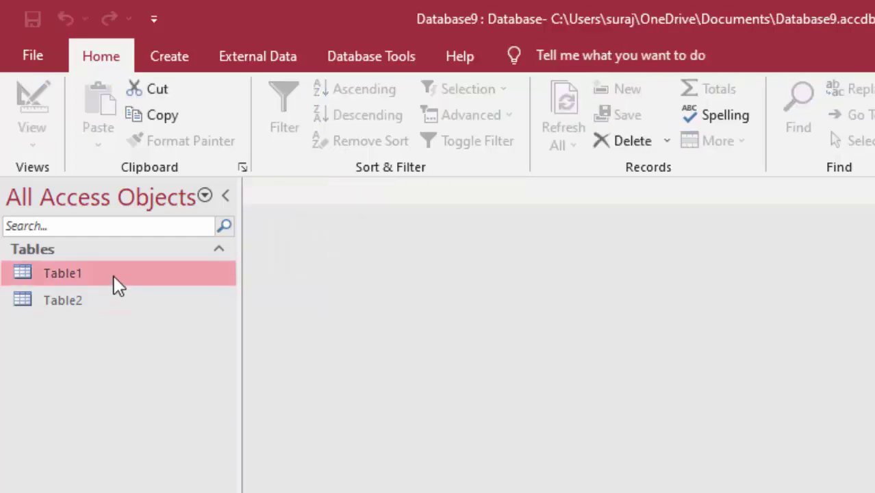
double_click(114, 275)
left_click(342, 238)
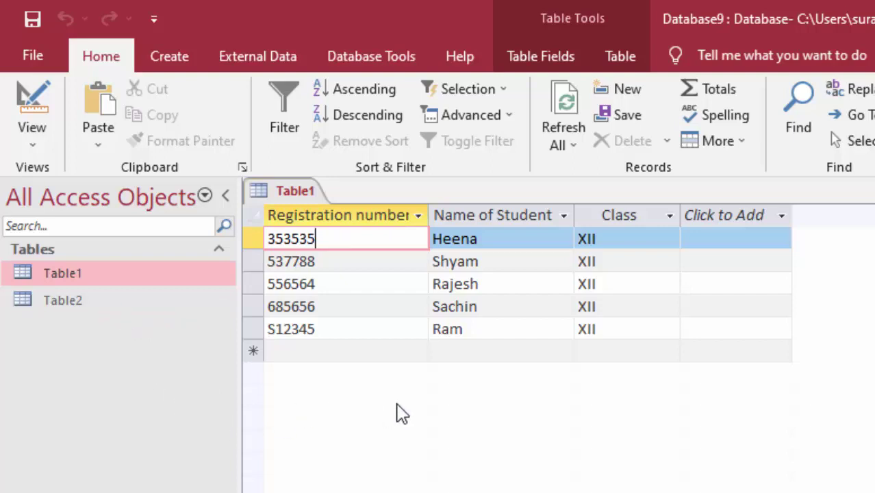
Open Database Tools > Relationships and add Table1 and Table2 from Show Table.
left_click(370, 54)
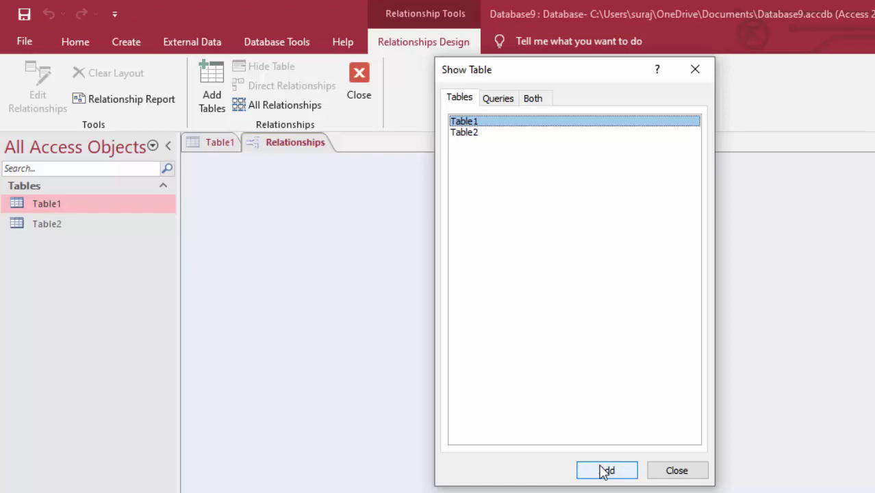
left_click(605, 471)
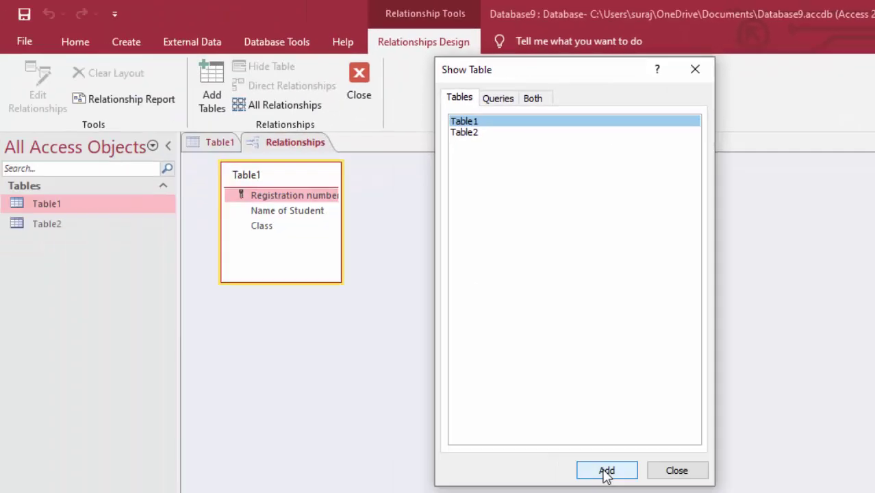
left_click(454, 132)
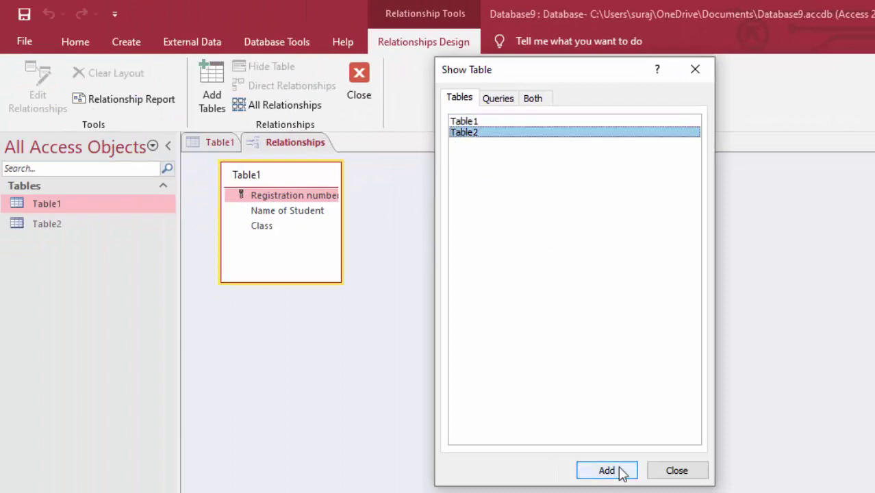
left_click(618, 469)
left_click(653, 470)
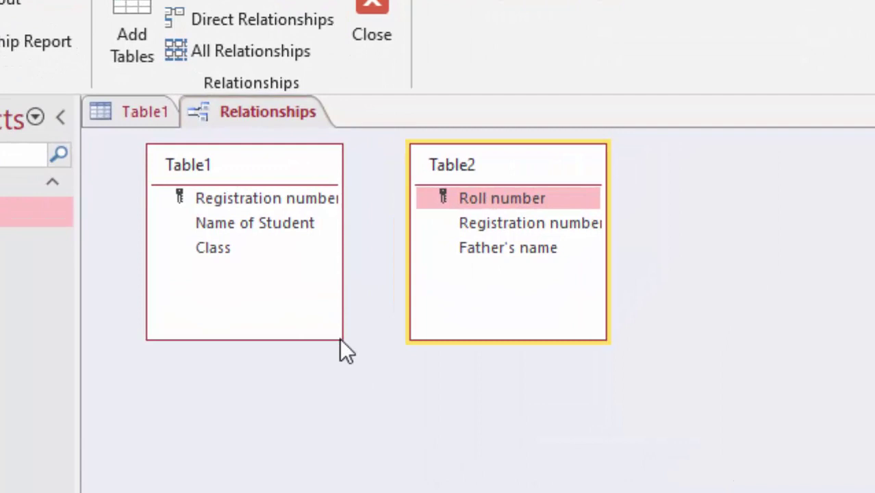
Try linking Registration number to Table2 with cascades; it fails because Table1 is open, so cancel.
left_click_drag(343, 340, 354, 355)
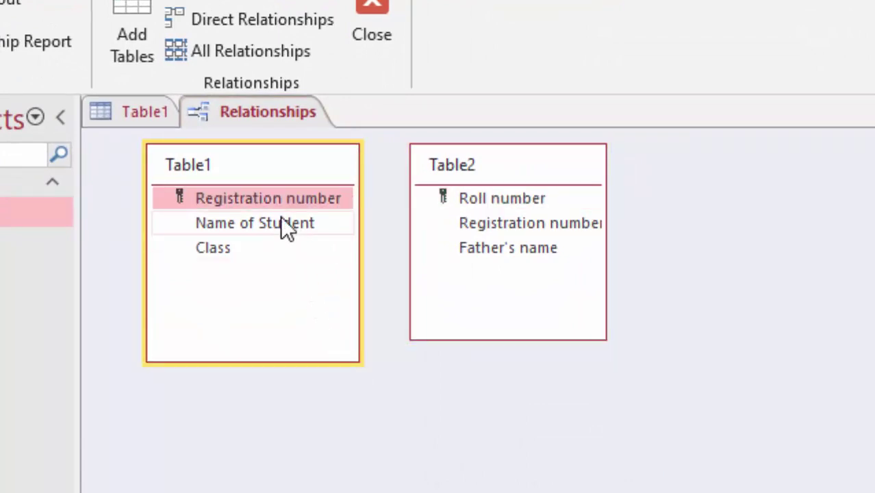
mouse_move(280, 199)
left_mouse_down()
mouse_move(358, 191)
mouse_move(471, 226)
left_mouse_up()
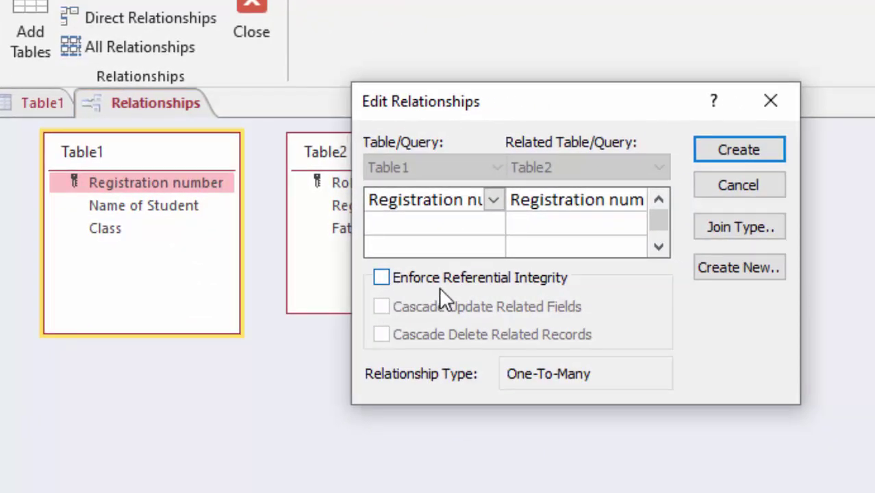
left_click(457, 278)
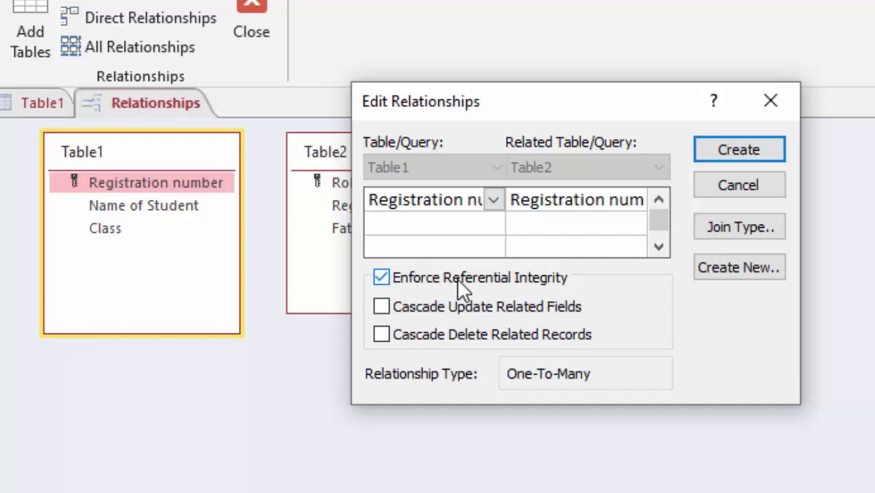
left_click(445, 314)
left_click(448, 308)
left_click(472, 308)
left_click(468, 335)
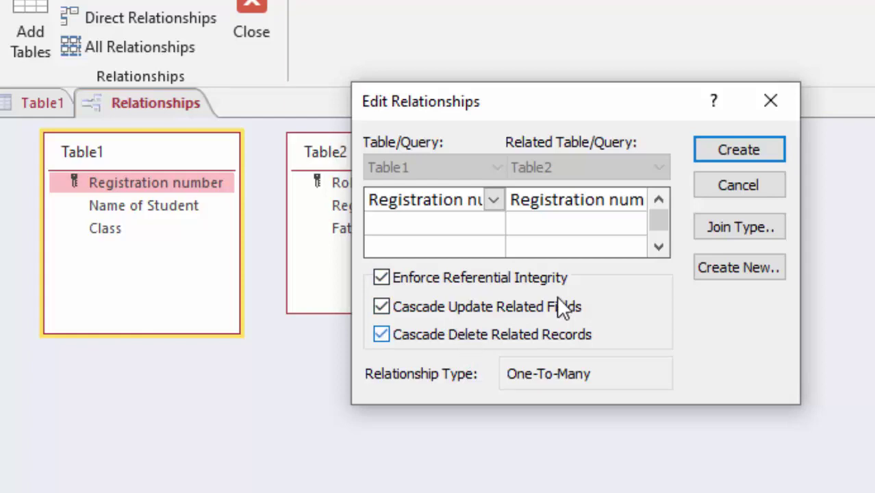
left_click(709, 151)
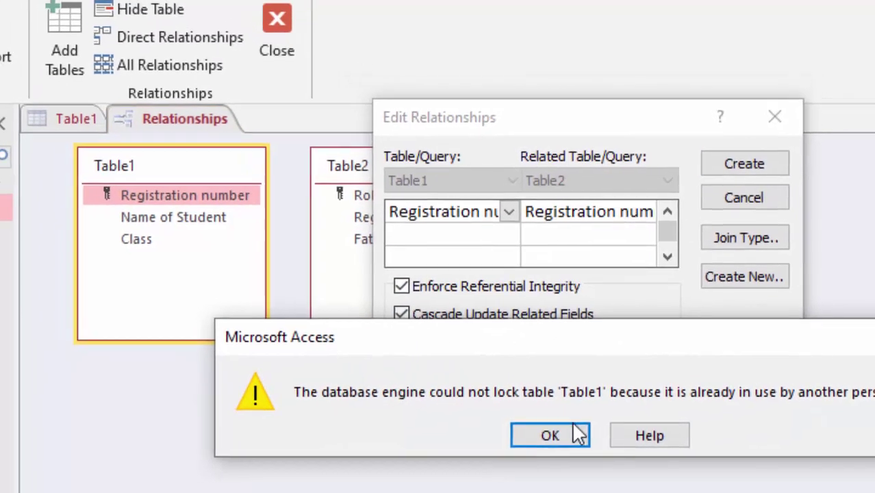
left_click(550, 438)
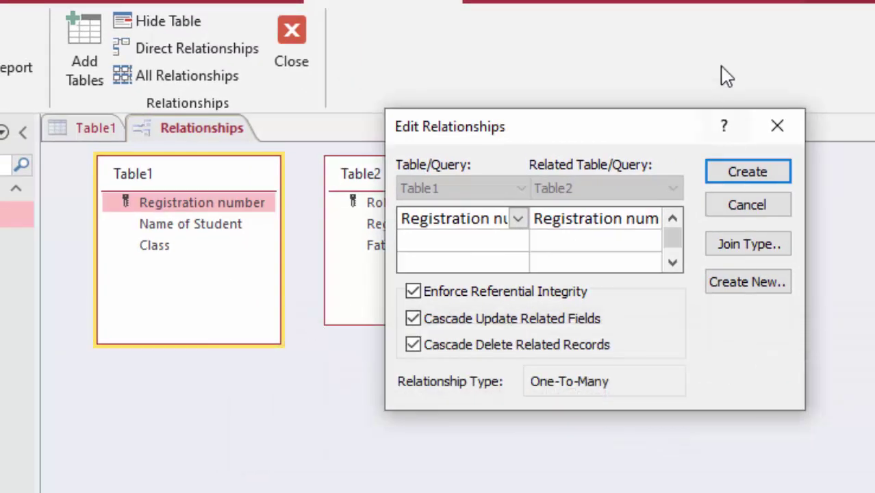
left_click(778, 133)
Close Table1, then create the Registration number link with referential integrity and cascade update/delete.
right_click(55, 129)
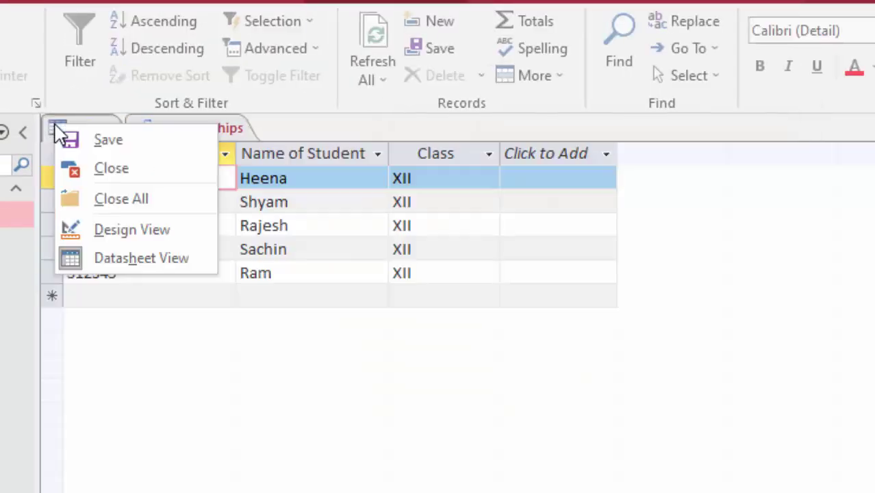
left_click(97, 171)
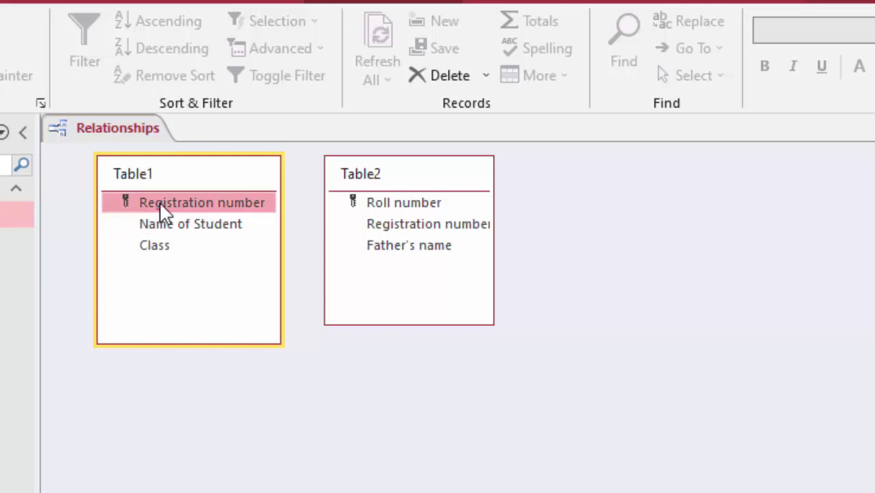
left_click_drag(162, 206, 389, 222)
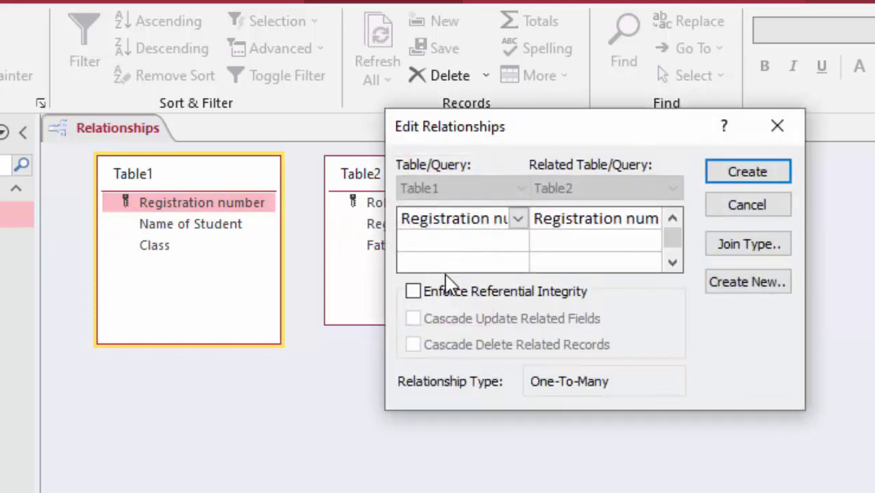
left_click(449, 291)
left_click(455, 319)
left_click(459, 354)
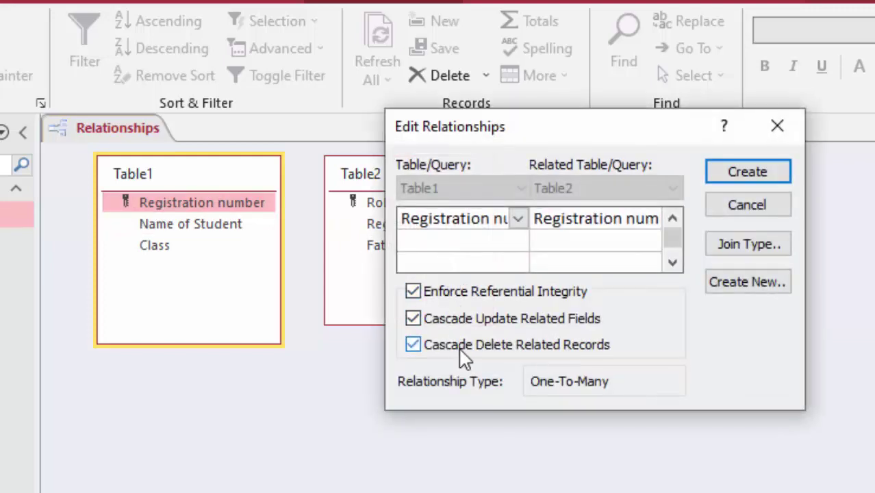
left_click(715, 186)
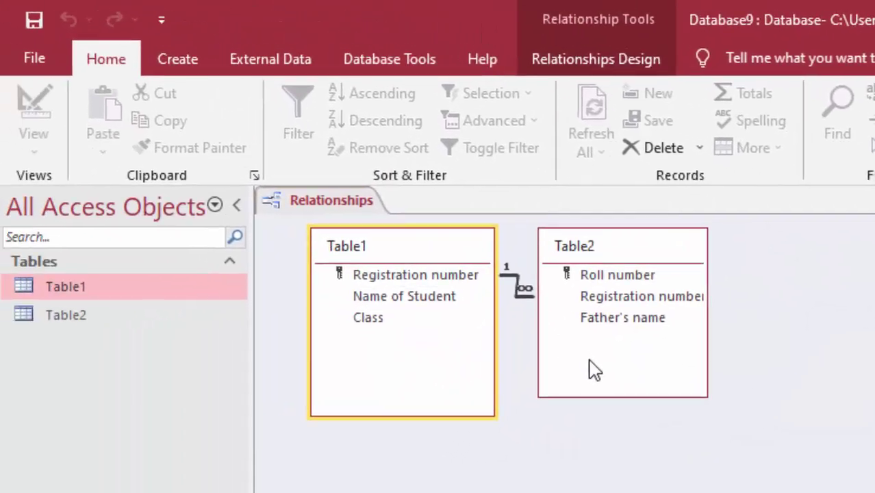
Open Table1 and delete Heena's first record (353535), confirming the cascading delete.
double_click(131, 291)
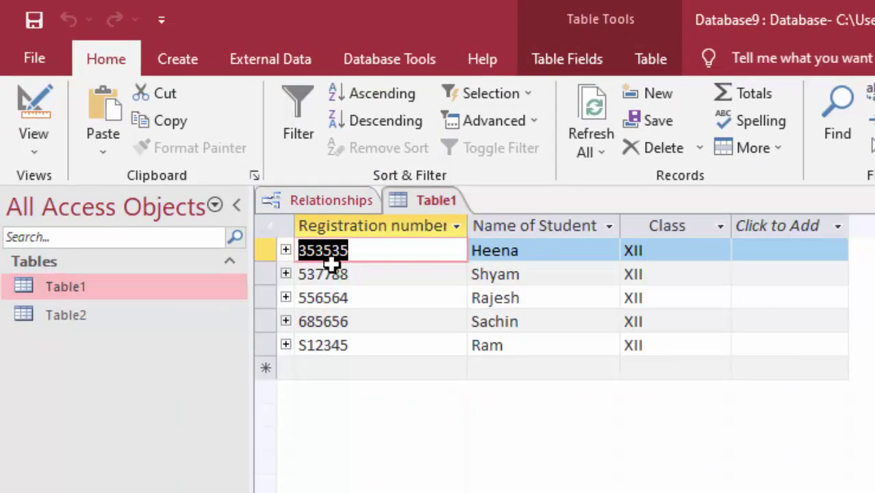
right_click(266, 246)
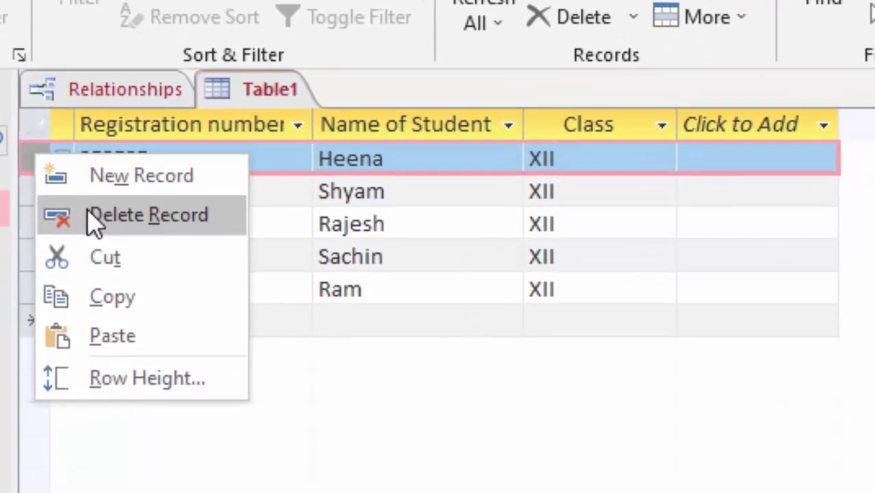
left_click(552, 401)
left_click(170, 158)
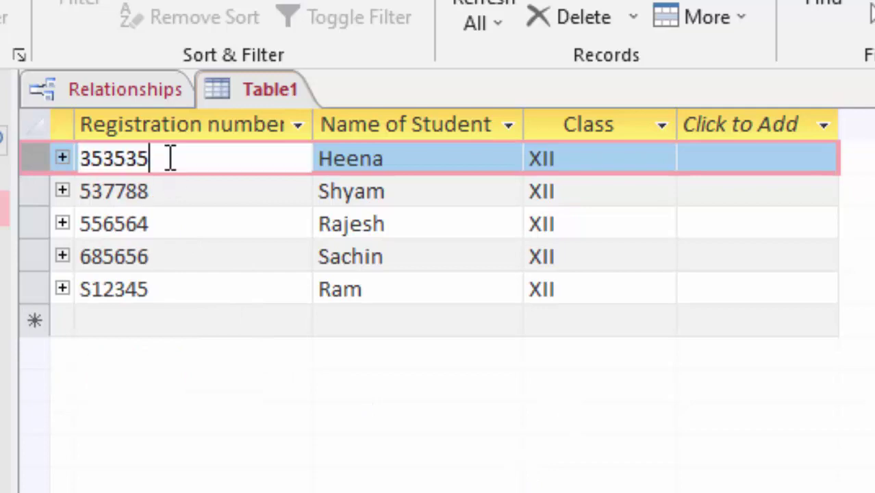
left_click(165, 192)
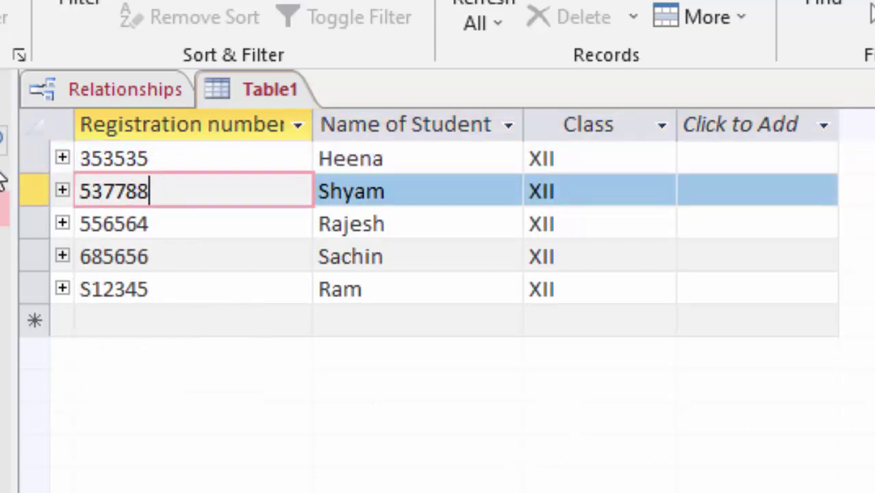
right_click(35, 146)
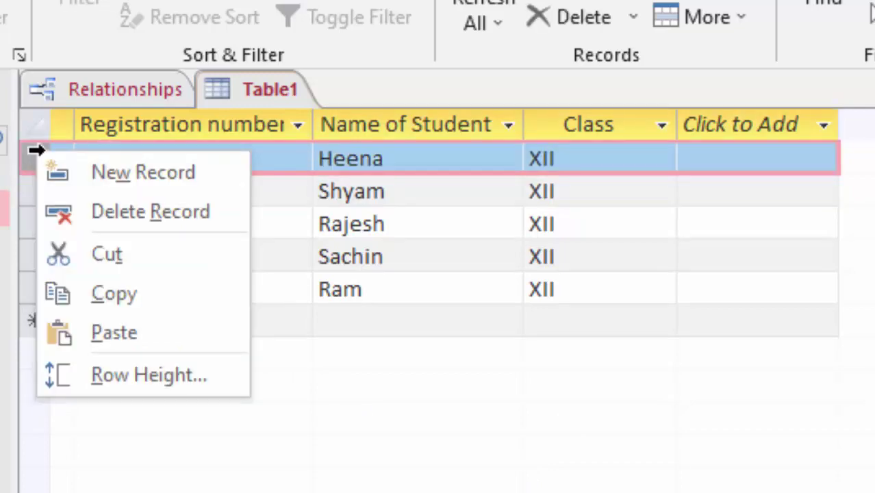
left_click(71, 211)
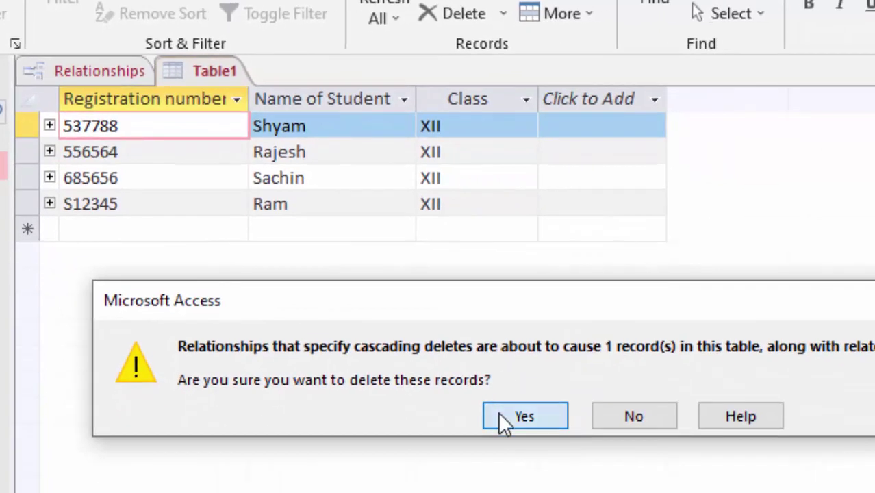
left_click(503, 416)
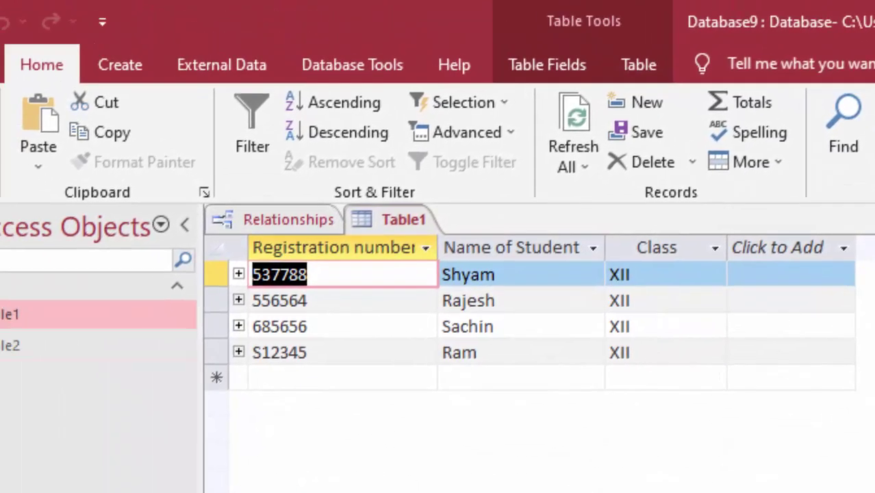
Open Table2 to check the record, then expand Table1's first student to show its Roll number 2 record.
left_click(54, 344)
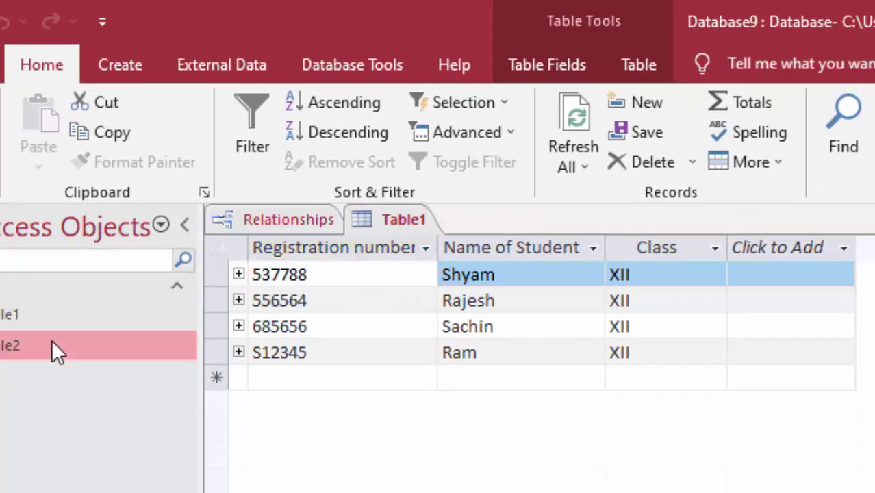
double_click(53, 344)
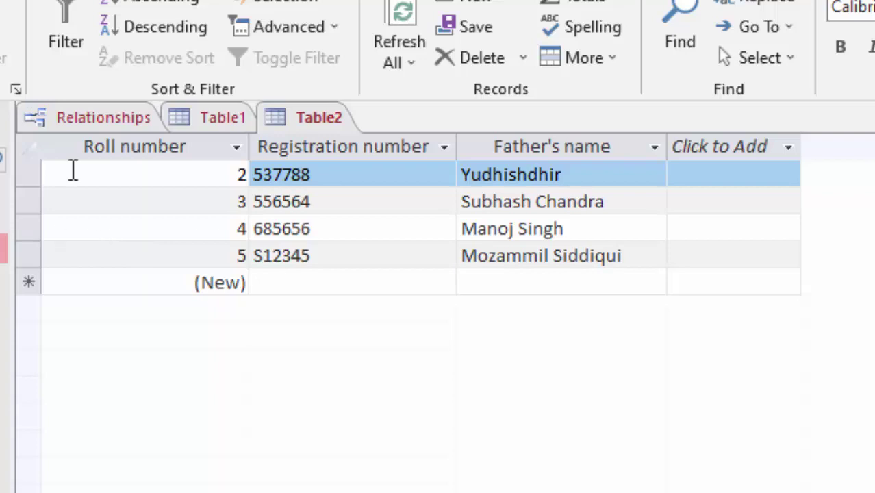
left_click(134, 121)
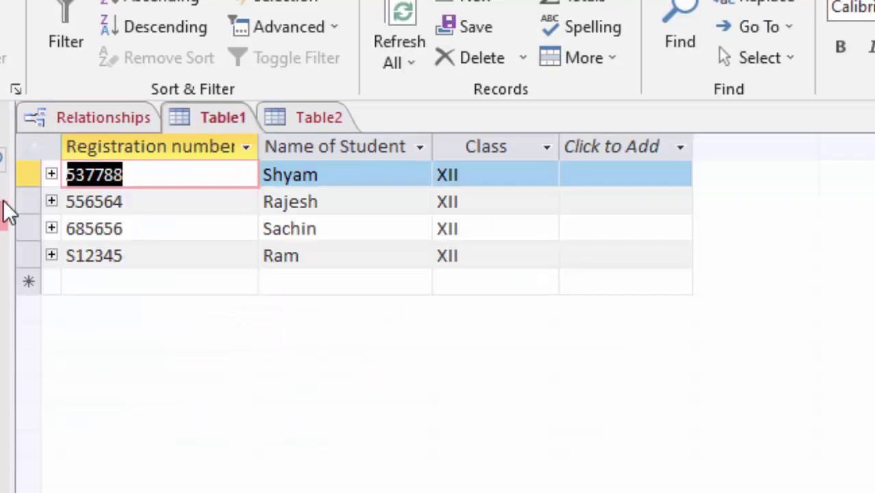
left_click(51, 176)
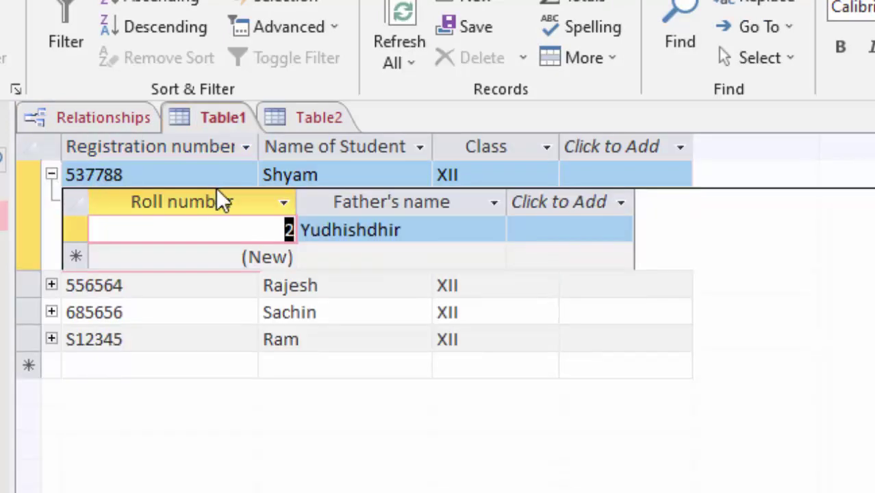